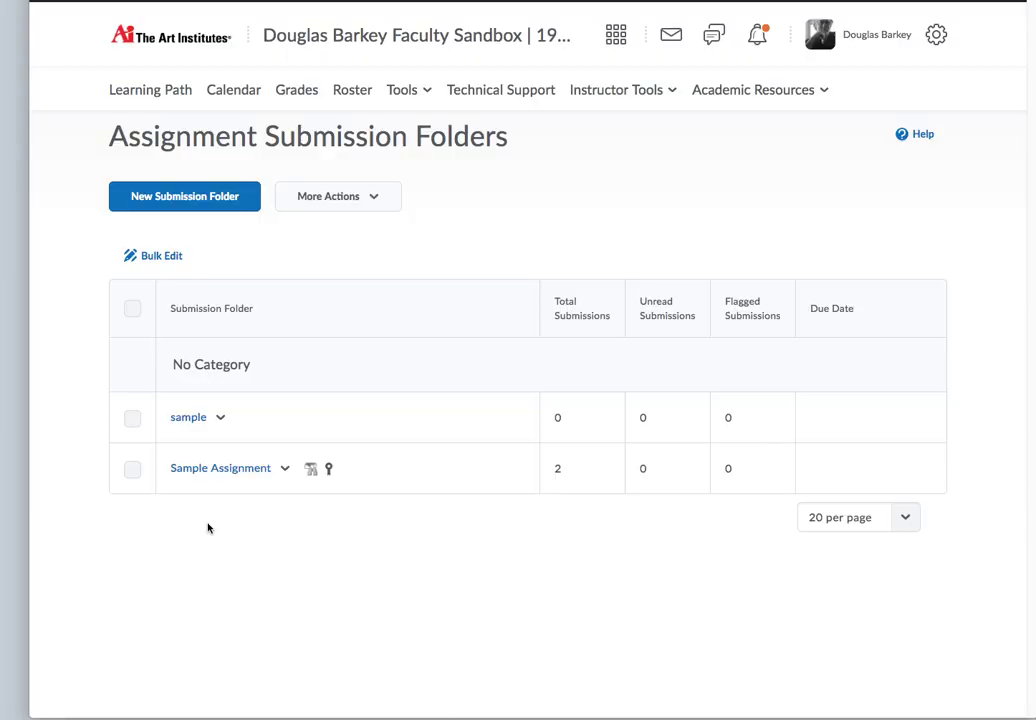
Open the DE_FNDA105 SCRIPTS_05.19[1].docx submission in the Sample Assignment folder for evaluation
{"action": "left_click", "coordinate": [242, 470]}
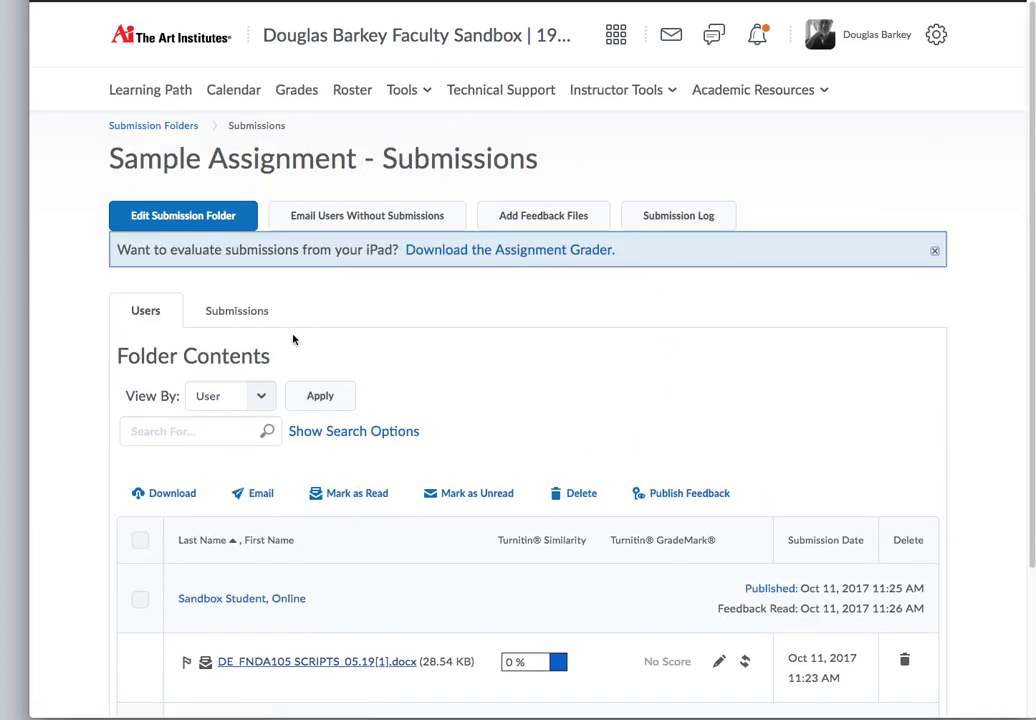
{"action": "scroll", "coordinate": [481, 512], "scroll_direction": "down", "scroll_amount": 4}
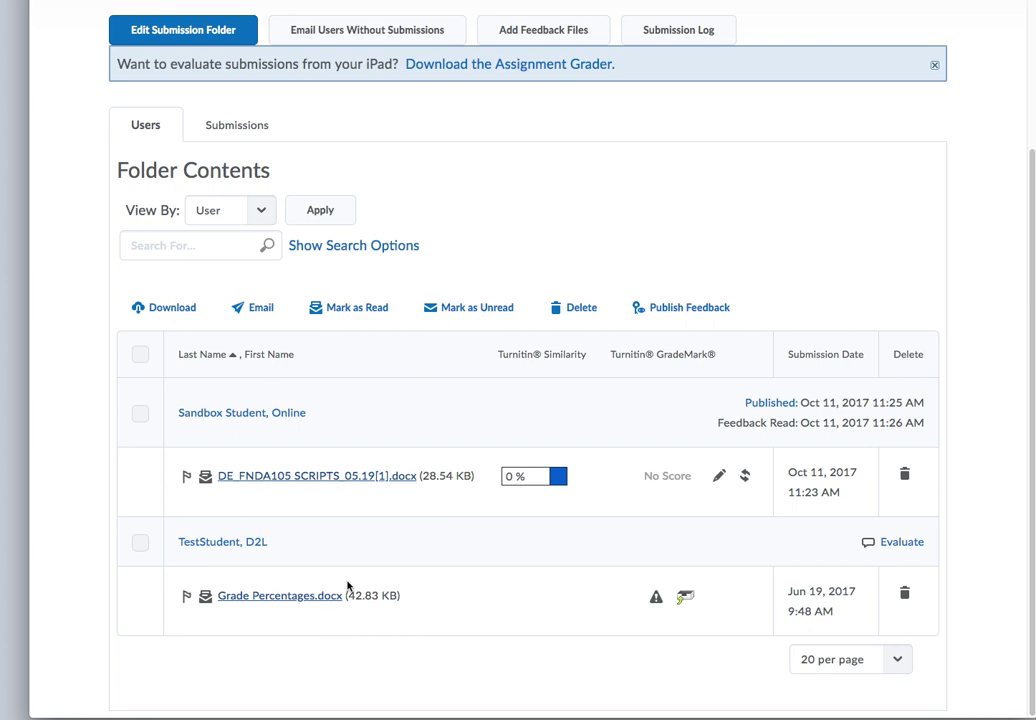
{"action": "left_click", "coordinate": [328, 479]}
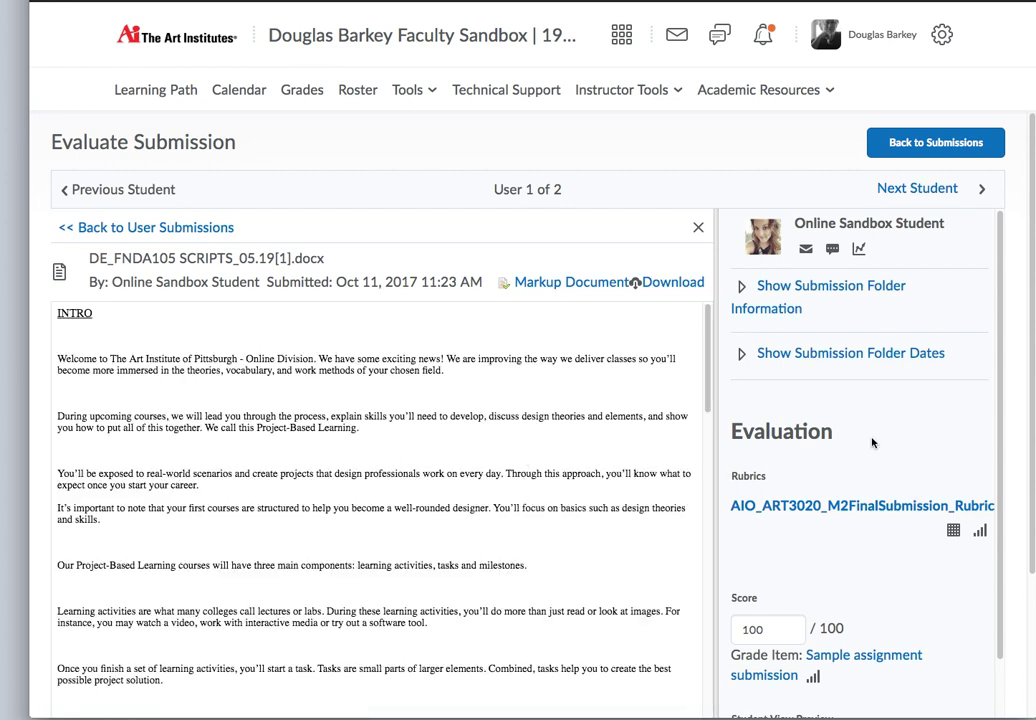
Open the AIO_ART3020_M2FinalSubmission_Rubric for this submission and enlarge its window to show more of the rating levels
{"action": "scroll", "coordinate": [807, 440], "scroll_direction": "down", "scroll_amount": 2}
{"action": "scroll", "coordinate": [872, 443], "scroll_direction": "down", "scroll_amount": 1}
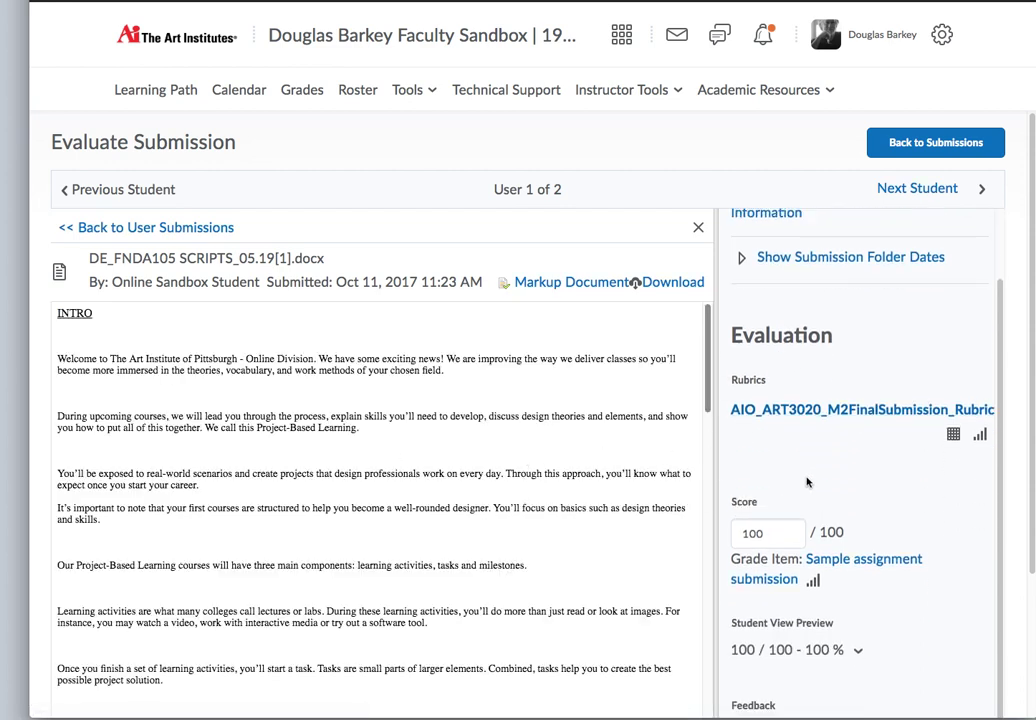
{"action": "left_click", "coordinate": [897, 410]}
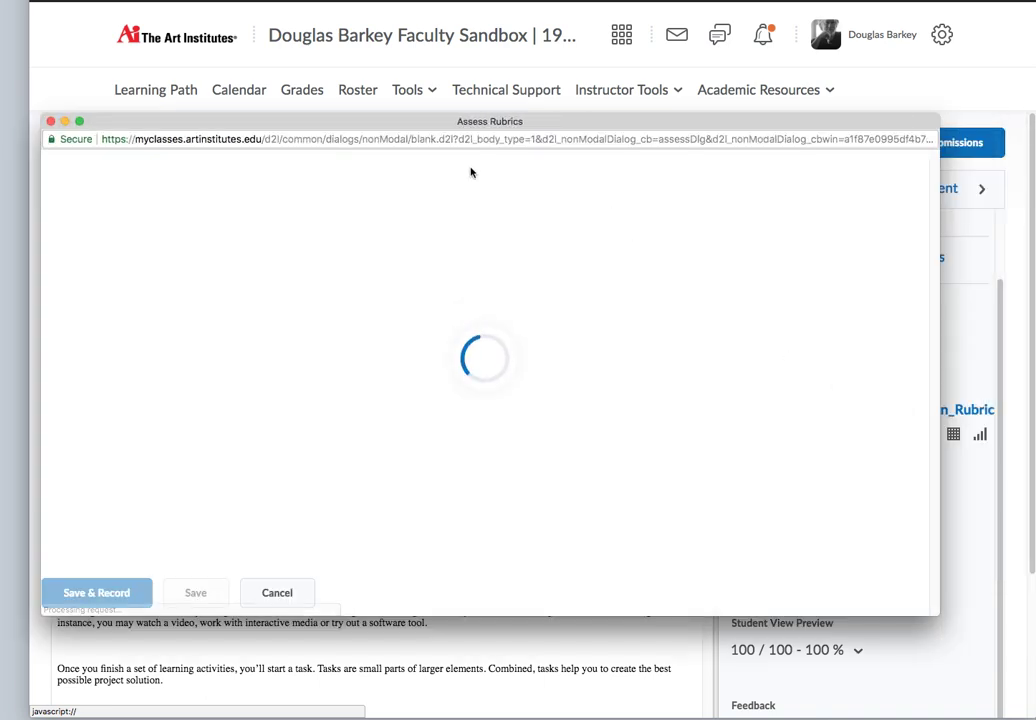
{"action": "left_click_drag", "start_coordinate": [428, 122], "coordinate": [385, 13]}
{"action": "left_click_drag", "start_coordinate": [892, 498], "coordinate": [1030, 685]}
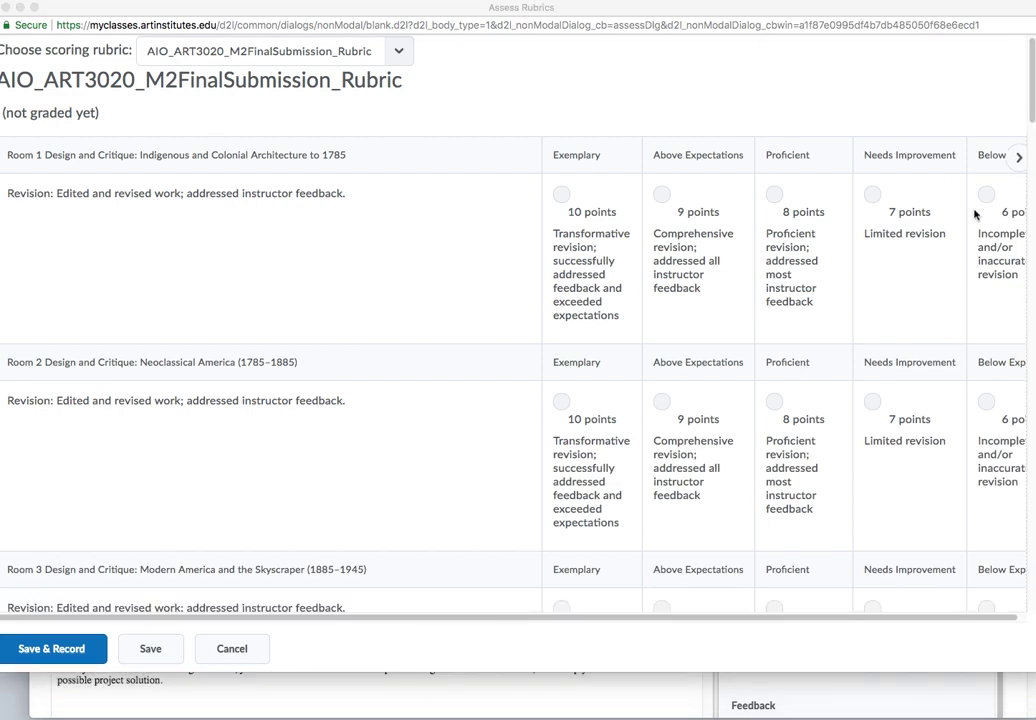
Rate the Room 2 and Room 3 revision criteria as Above Expectations, 9 points each
{"action": "left_click", "coordinate": [687, 450]}
{"action": "scroll", "coordinate": [689, 446], "scroll_direction": "down", "scroll_amount": 5}
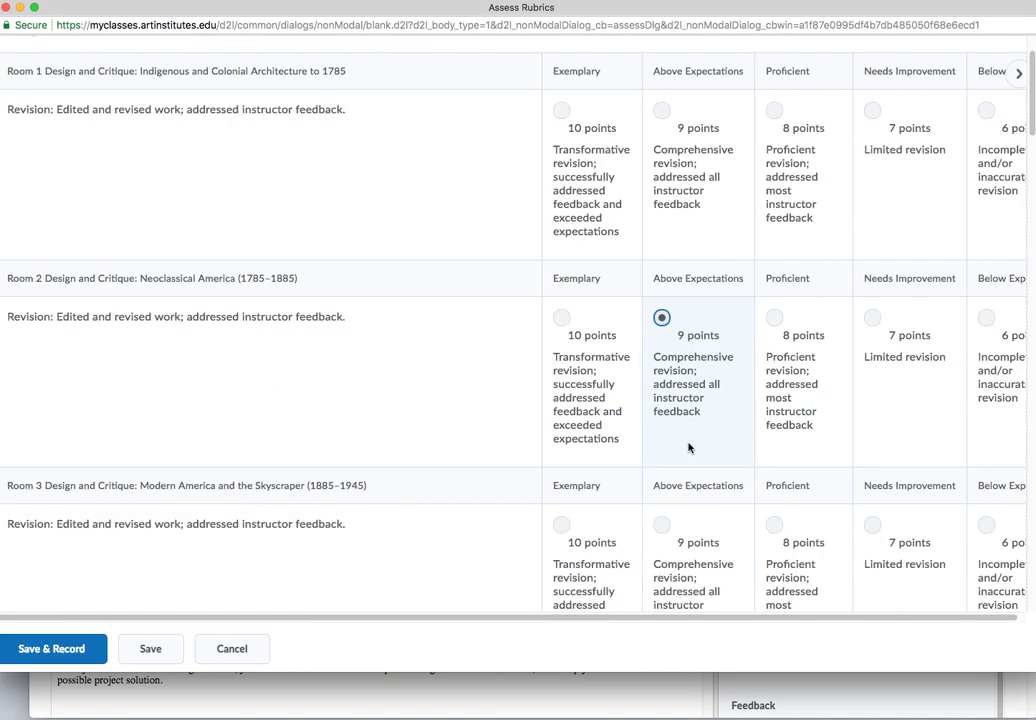
{"action": "left_click", "coordinate": [703, 417]}
Rate Room 4's Artwork at 16 points, Architectural Description at 45 points and Historical Style at 27 points
{"action": "scroll", "coordinate": [842, 479], "scroll_direction": "down", "scroll_amount": 4}
{"action": "left_click", "coordinate": [800, 428]}
{"action": "scroll", "coordinate": [800, 428], "scroll_direction": "down", "scroll_amount": 4}
{"action": "left_click", "coordinate": [717, 437]}
{"action": "scroll", "coordinate": [777, 421], "scroll_direction": "down", "scroll_amount": 2}
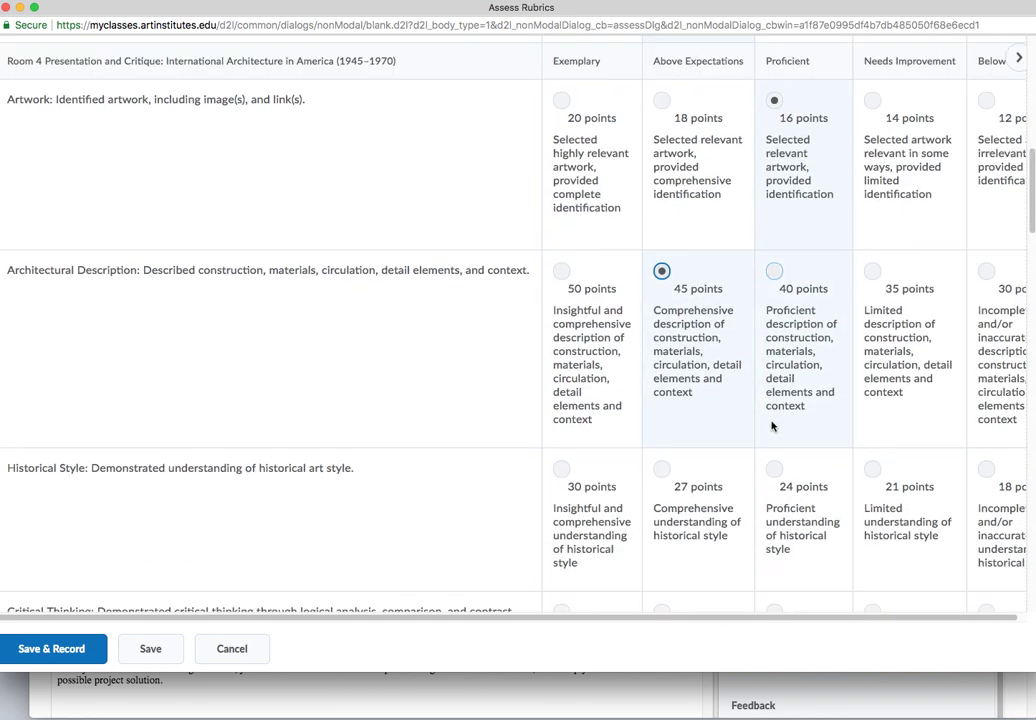
{"action": "left_click", "coordinate": [690, 487]}
Rate Room 4's Critical Thinking as Proficient and its Cultural Context as Above Expectations
{"action": "scroll", "coordinate": [730, 460], "scroll_direction": "down", "scroll_amount": 5}
{"action": "left_click", "coordinate": [814, 351]}
{"action": "left_click_drag", "start_coordinate": [694, 552], "coordinate": [707, 566]}
Rate Room 4's Design Proposal as Proficient, MLA at 9 points, and Writing and Grammar at 7 points
{"action": "scroll", "coordinate": [718, 545], "scroll_direction": "down", "scroll_amount": 5}
{"action": "left_click", "coordinate": [791, 437]}
{"action": "left_click", "coordinate": [669, 568]}
{"action": "scroll", "coordinate": [950, 520], "scroll_direction": "down", "scroll_amount": 5}
{"action": "left_click", "coordinate": [901, 493]}
Rate the Exterior Design section's Artwork, Architectural Description and Historical Style as Needs Improvement, 14 points each
{"action": "scroll", "coordinate": [901, 493], "scroll_direction": "down", "scroll_amount": 3}
{"action": "left_click", "coordinate": [901, 490]}
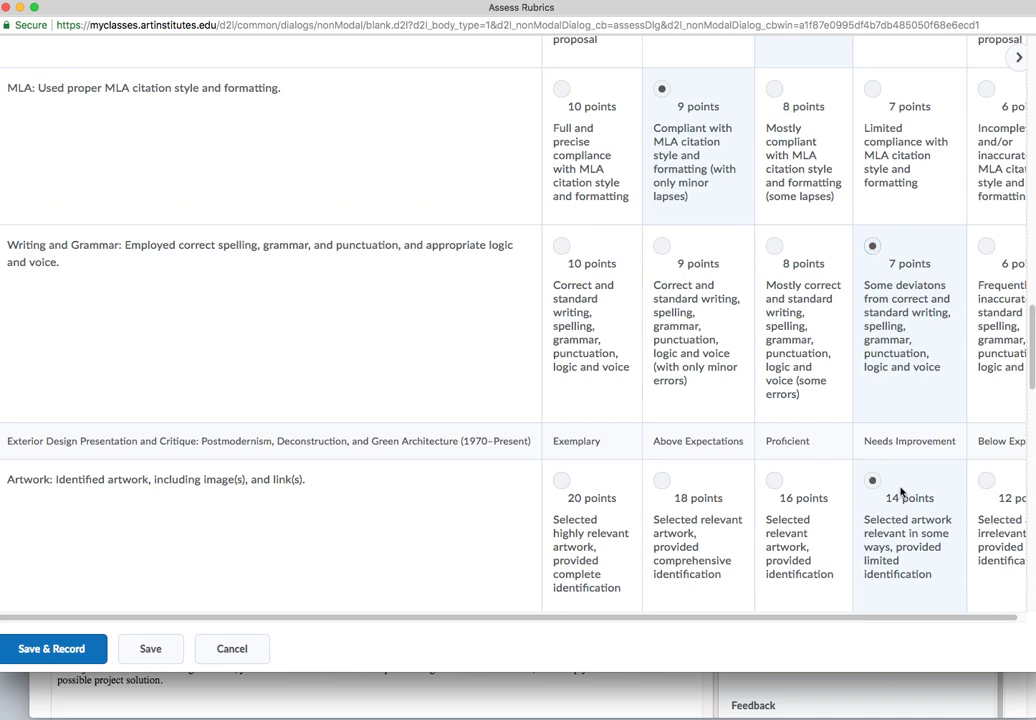
{"action": "scroll", "coordinate": [901, 490], "scroll_direction": "down", "scroll_amount": 6}
{"action": "left_click", "coordinate": [872, 265]}
{"action": "left_click_drag", "start_coordinate": [939, 530], "coordinate": [896, 530]}
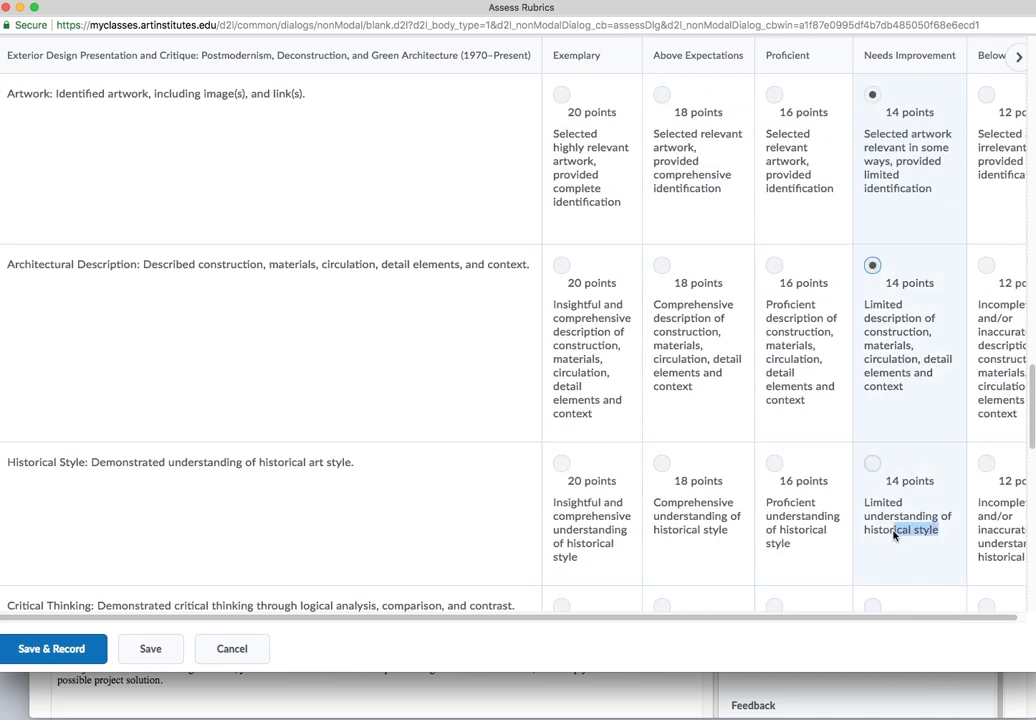
{"action": "scroll", "coordinate": [903, 487], "scroll_direction": "down", "scroll_amount": 2}
{"action": "left_click", "coordinate": [872, 375]}
Rate the Exterior Design section's Critical Thinking and Cultural Context as Needs Improvement, 14 points each
{"action": "left_click_drag", "start_coordinate": [865, 571], "coordinate": [880, 578]}
{"action": "scroll", "coordinate": [784, 426], "scroll_direction": "down", "scroll_amount": 5}
{"action": "left_click", "coordinate": [934, 489]}
{"action": "scroll", "coordinate": [840, 525], "scroll_direction": "down", "scroll_amount": 2}
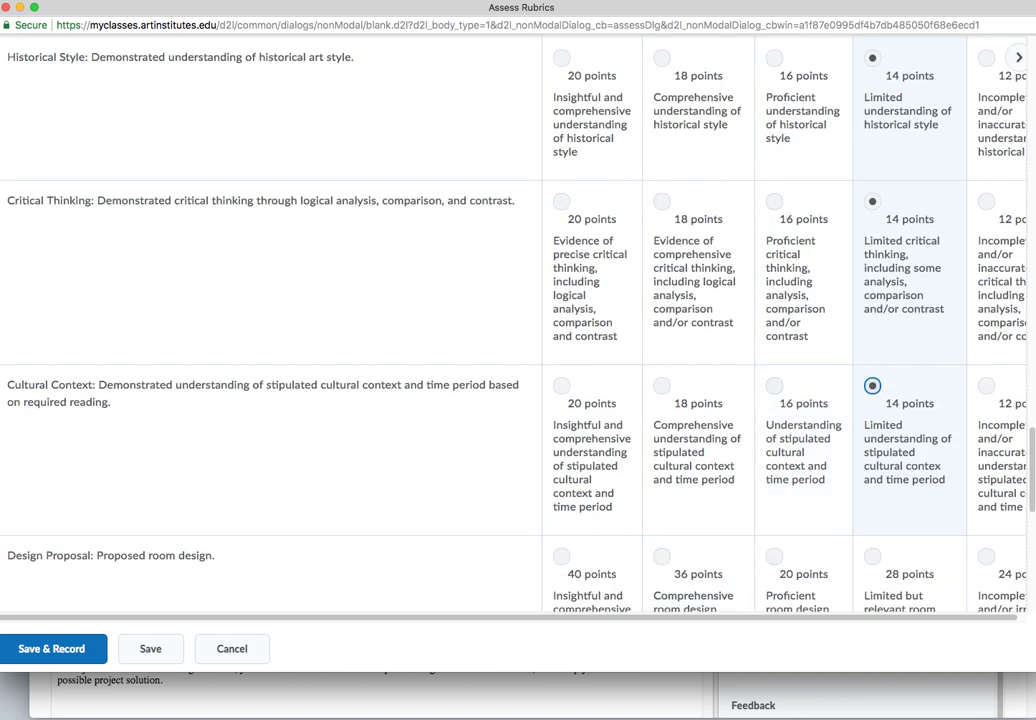
{"action": "scroll", "coordinate": [500, 330], "scroll_direction": "down", "scroll_amount": 10}
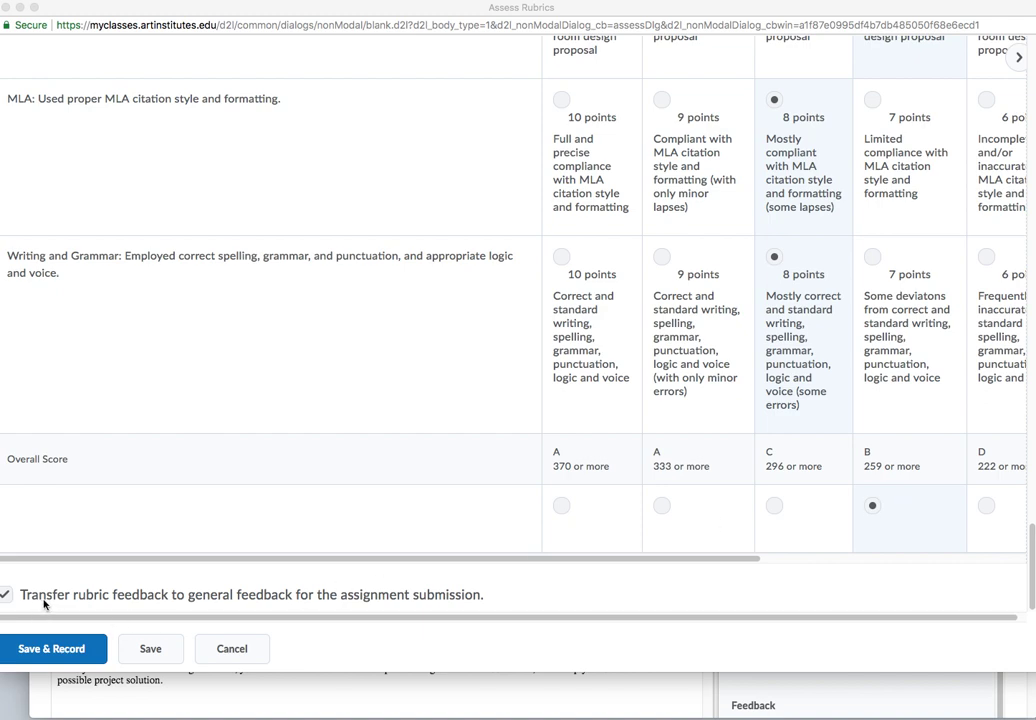
Add and save the bulleted feedback "More revision and editing needed" for the Room 1 revision criterion
{"action": "left_click_drag", "start_coordinate": [170, 15], "coordinate": [174, 16]}
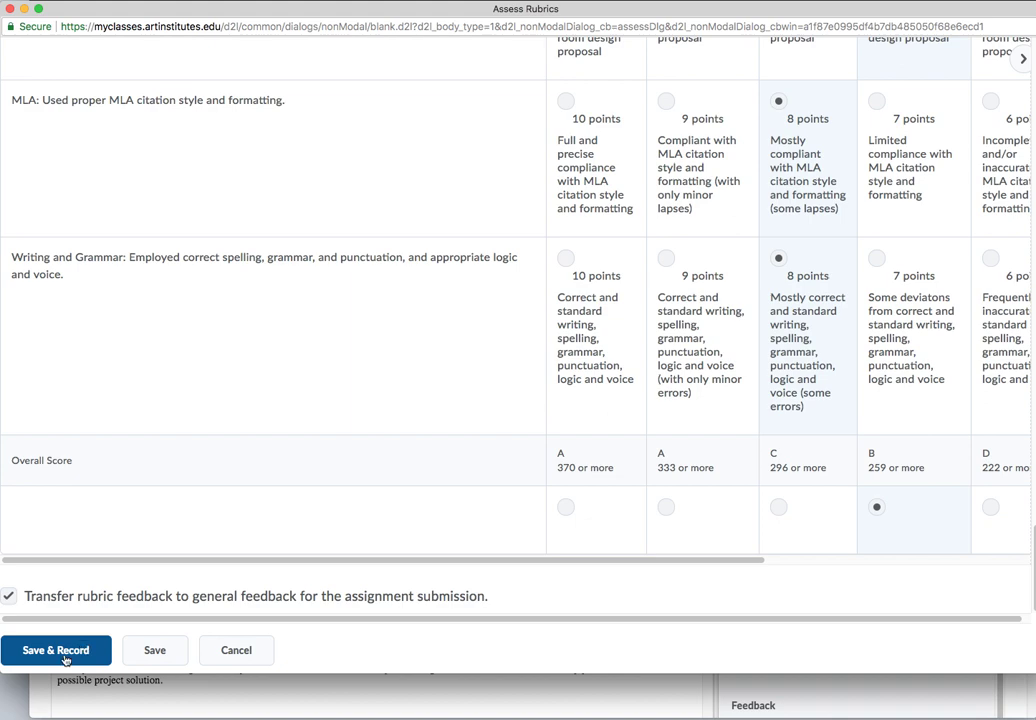
{"action": "scroll", "coordinate": [263, 360], "scroll_direction": "up", "scroll_amount": 1}
{"action": "scroll", "coordinate": [265, 365], "scroll_direction": "up", "scroll_amount": 15}
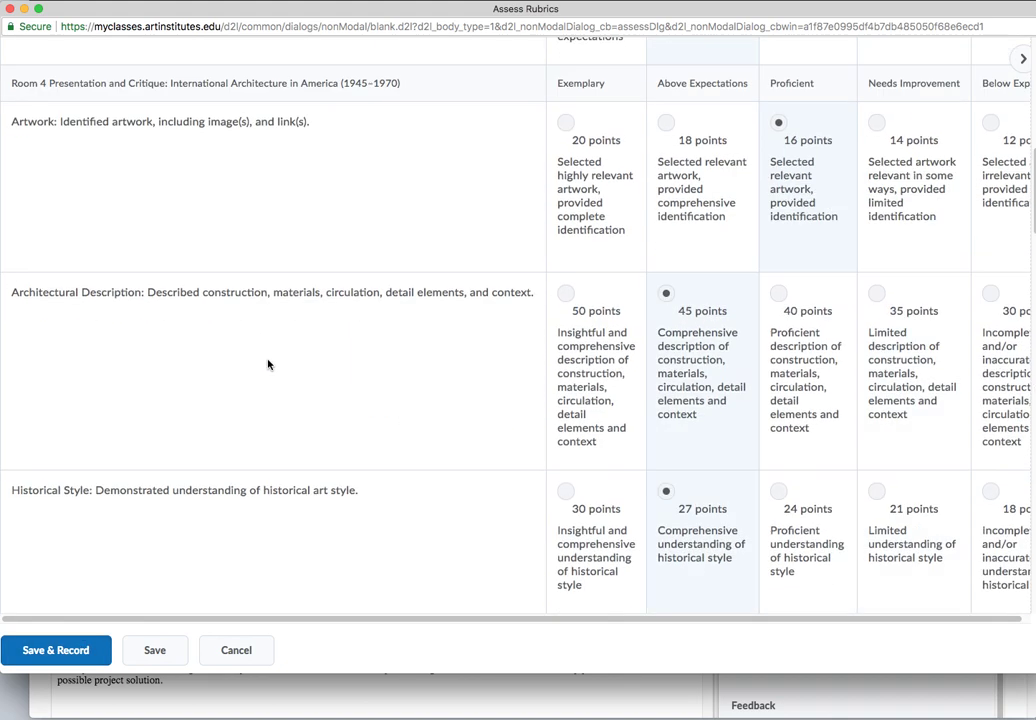
{"action": "scroll", "coordinate": [271, 357], "scroll_direction": "down", "scroll_amount": 2}
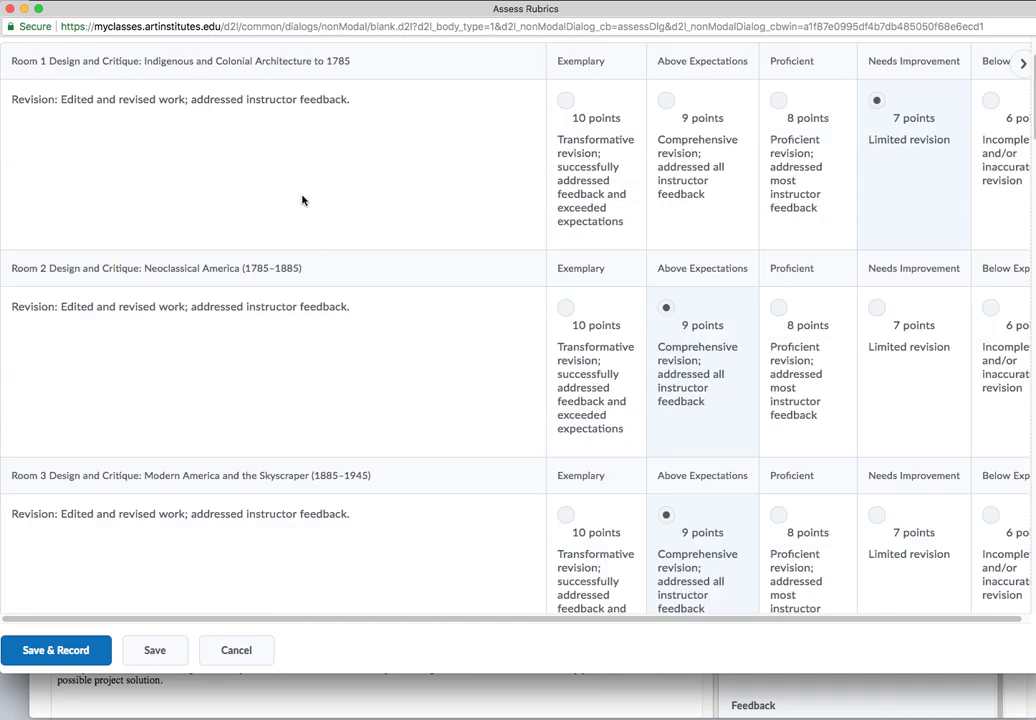
{"action": "scroll", "coordinate": [312, 616], "scroll_direction": "right", "scroll_amount": 1}
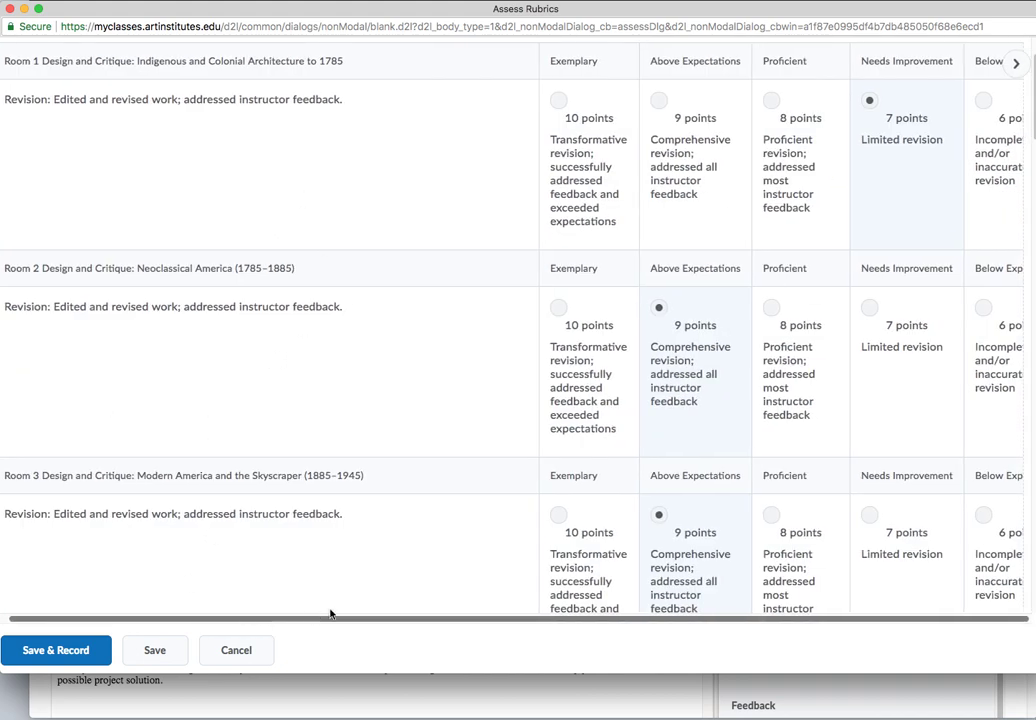
{"action": "left_click", "coordinate": [236, 650]}
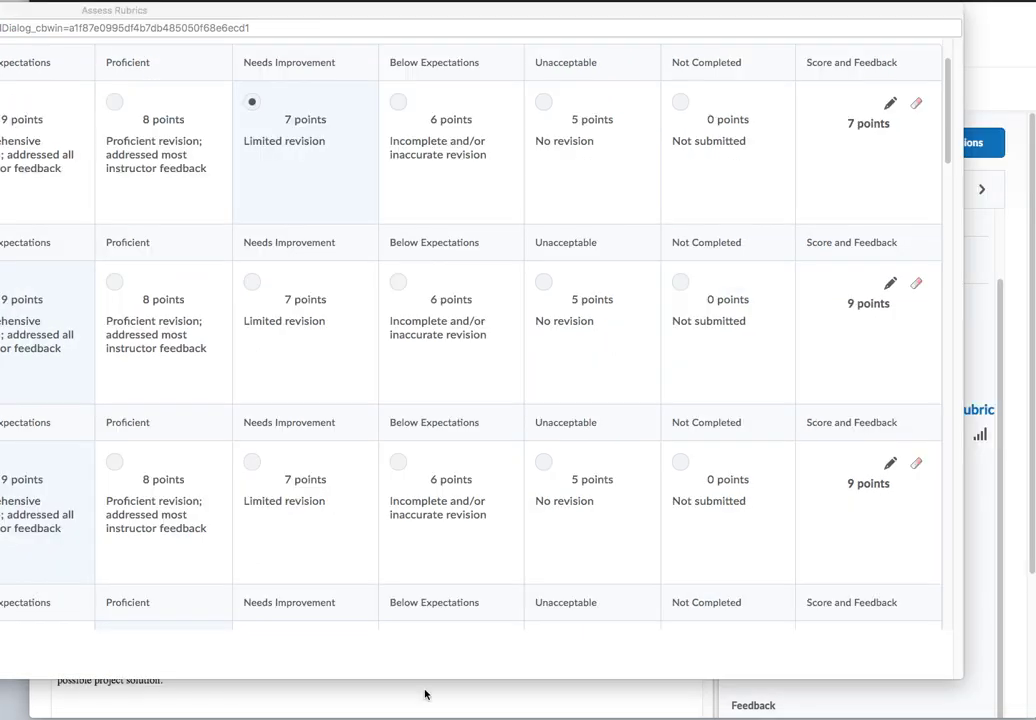
{"action": "left_click", "coordinate": [890, 104]}
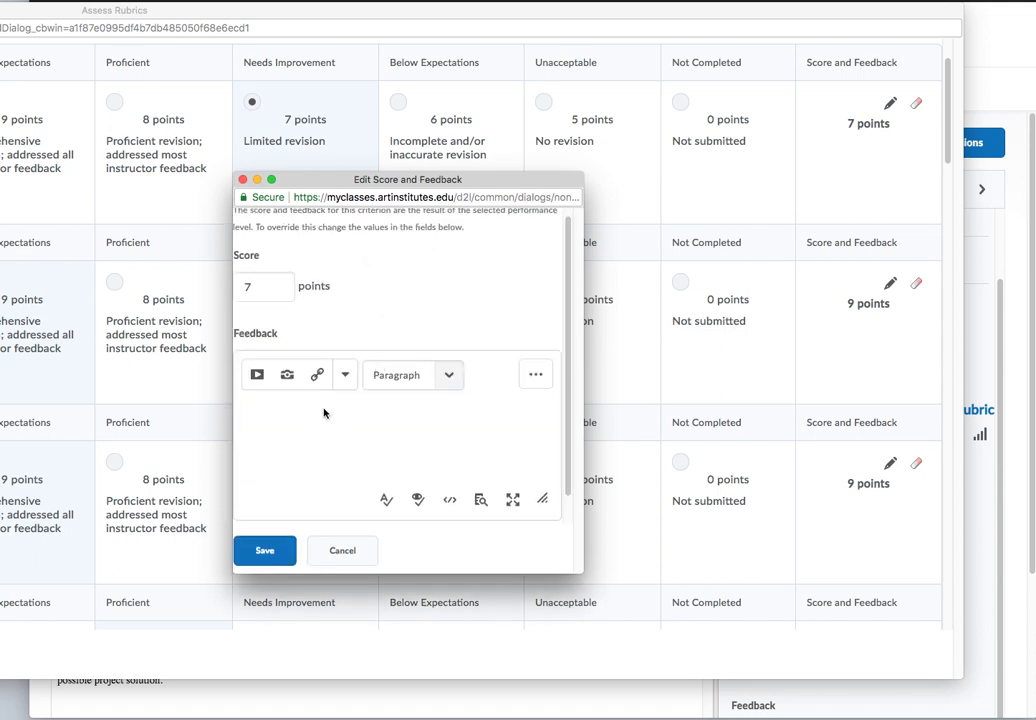
{"action": "left_click", "coordinate": [304, 427]}
{"action": "type", "text": "More revision and editing needed"}
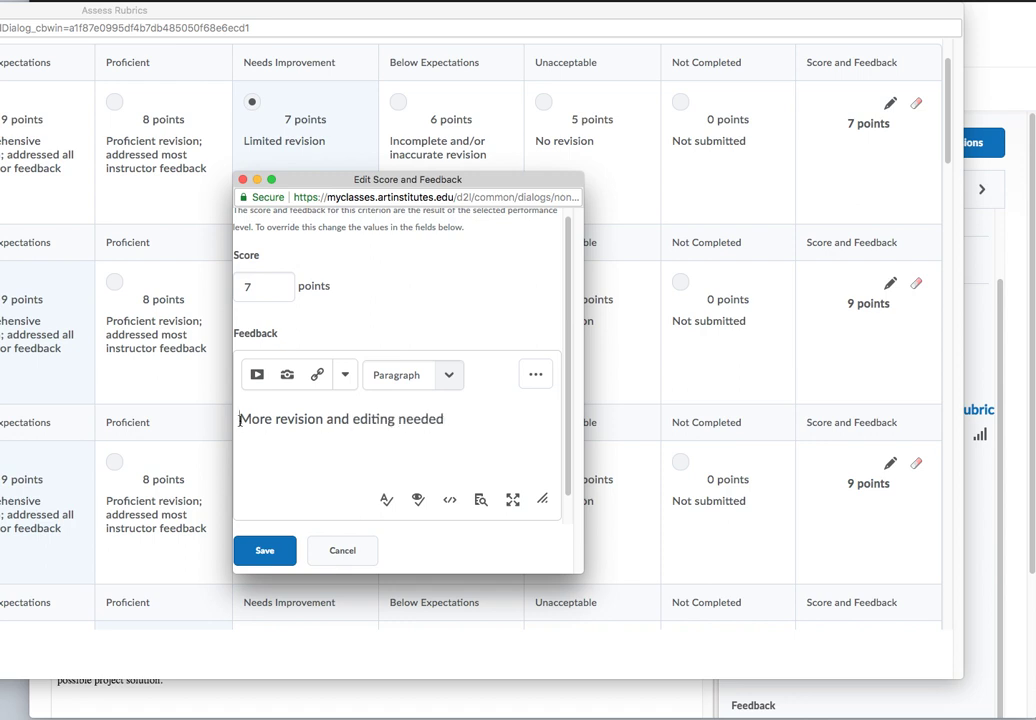
{"action": "type", "text": "•"}
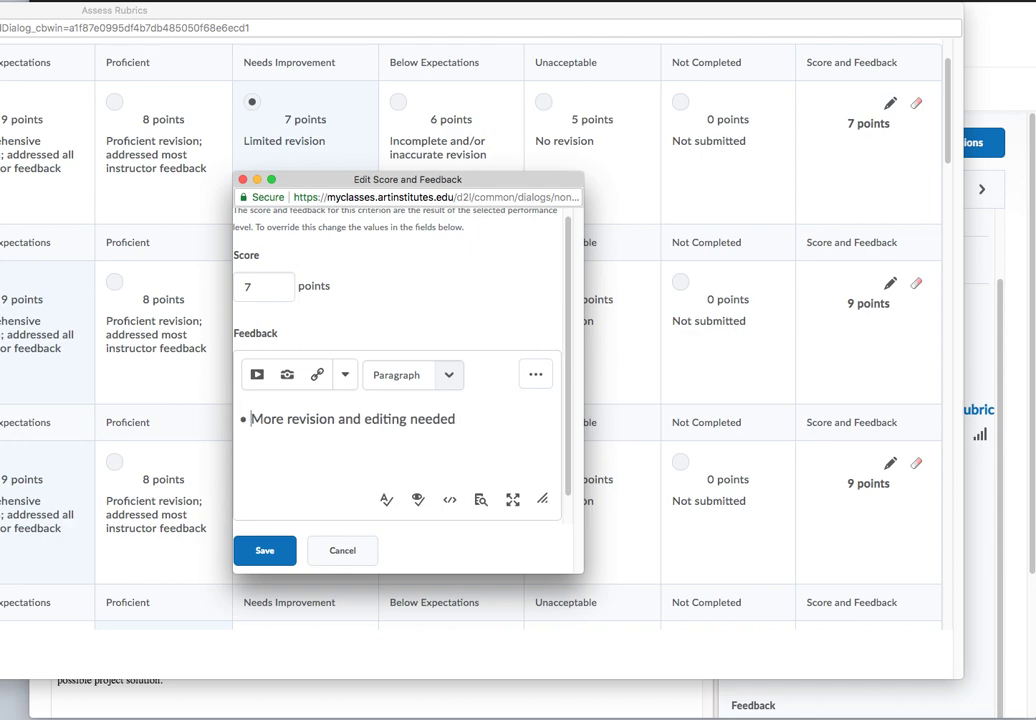
{"action": "left_click", "coordinate": [265, 549]}
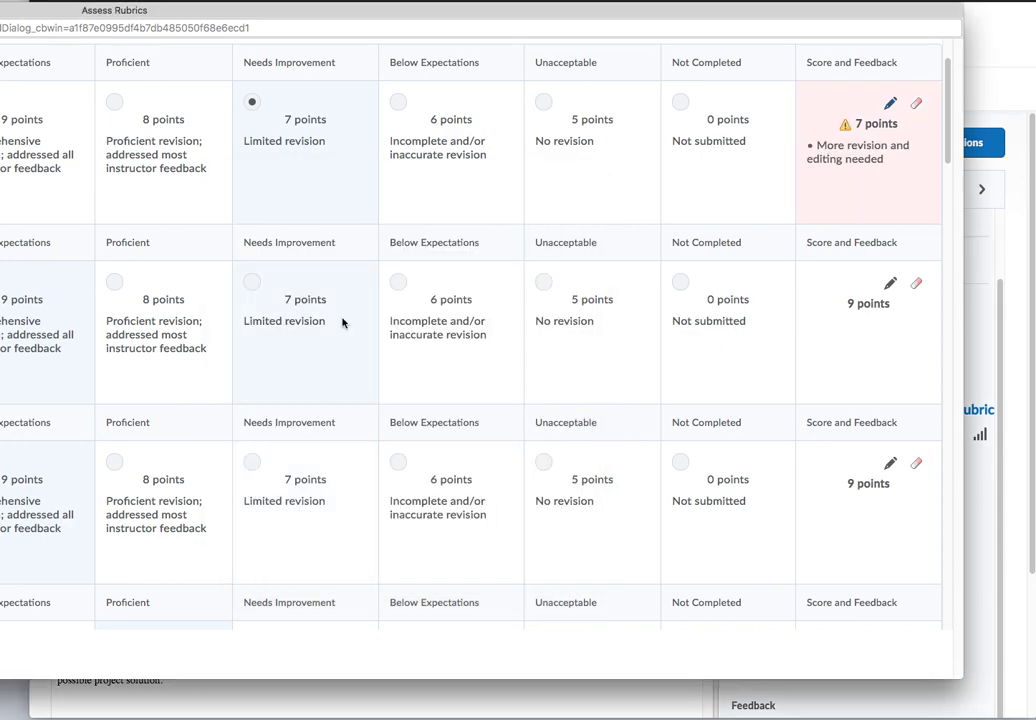
Save and record the rubric assessment, keeping the transfer of rubric feedback to general feedback enabled
{"action": "left_click_drag", "start_coordinate": [322, 16], "coordinate": [1035, 0]}
{"action": "scroll", "coordinate": [360, 433], "scroll_direction": "down", "scroll_amount": 10}
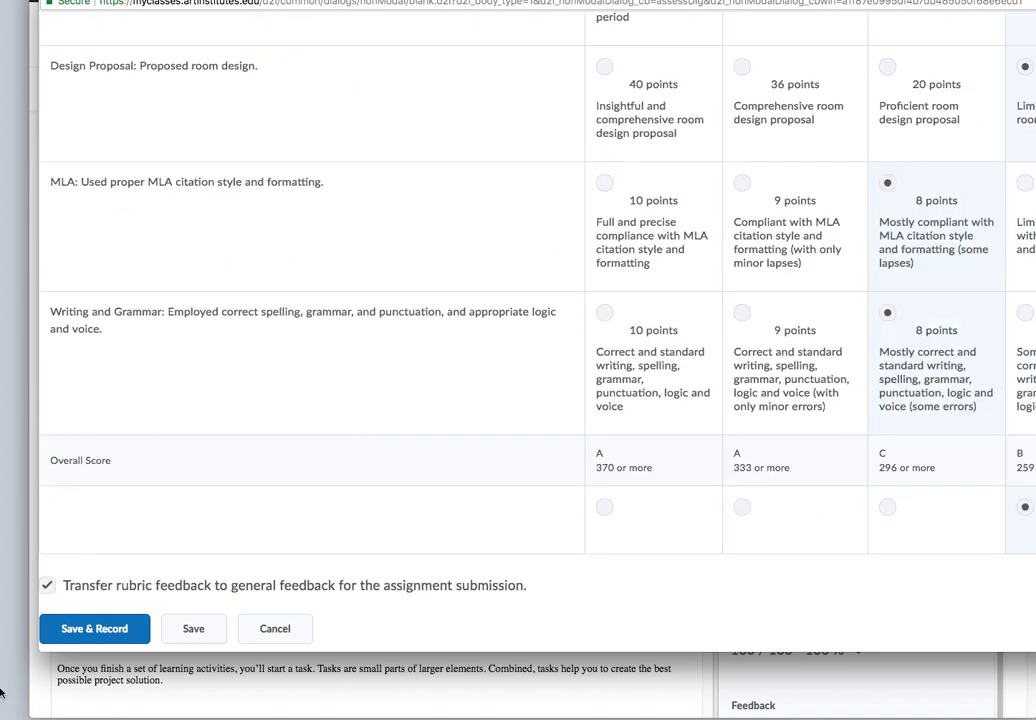
{"action": "left_click", "coordinate": [92, 628]}
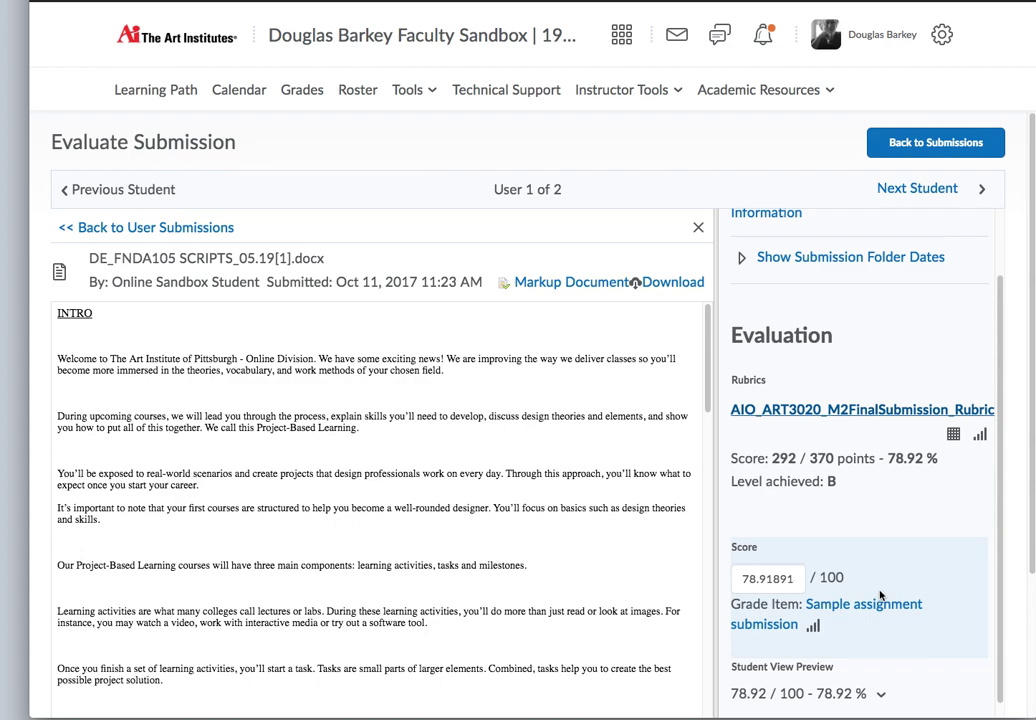
Examine the evaluation's transferred score and read through the rubric text in the general feedback
{"action": "scroll", "coordinate": [880, 596], "scroll_direction": "down", "scroll_amount": 2}
{"action": "scroll", "coordinate": [848, 652], "scroll_direction": "down", "scroll_amount": 1}
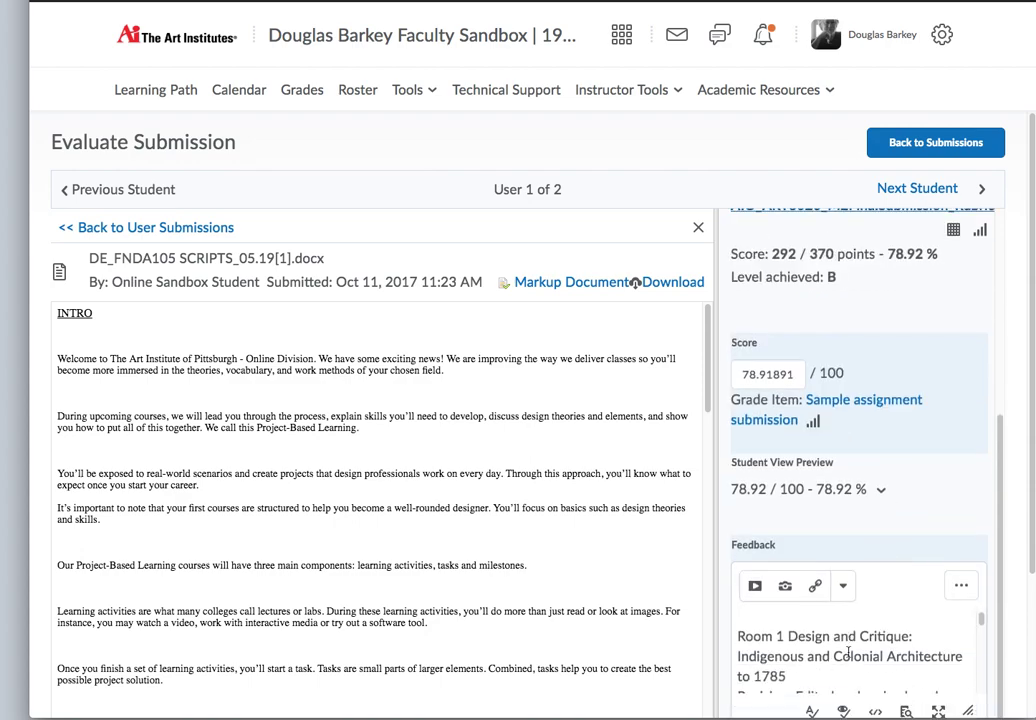
{"action": "left_click_drag", "start_coordinate": [1029, 583], "coordinate": [1033, 719]}
{"action": "scroll", "coordinate": [833, 465], "scroll_direction": "down", "scroll_amount": 2}
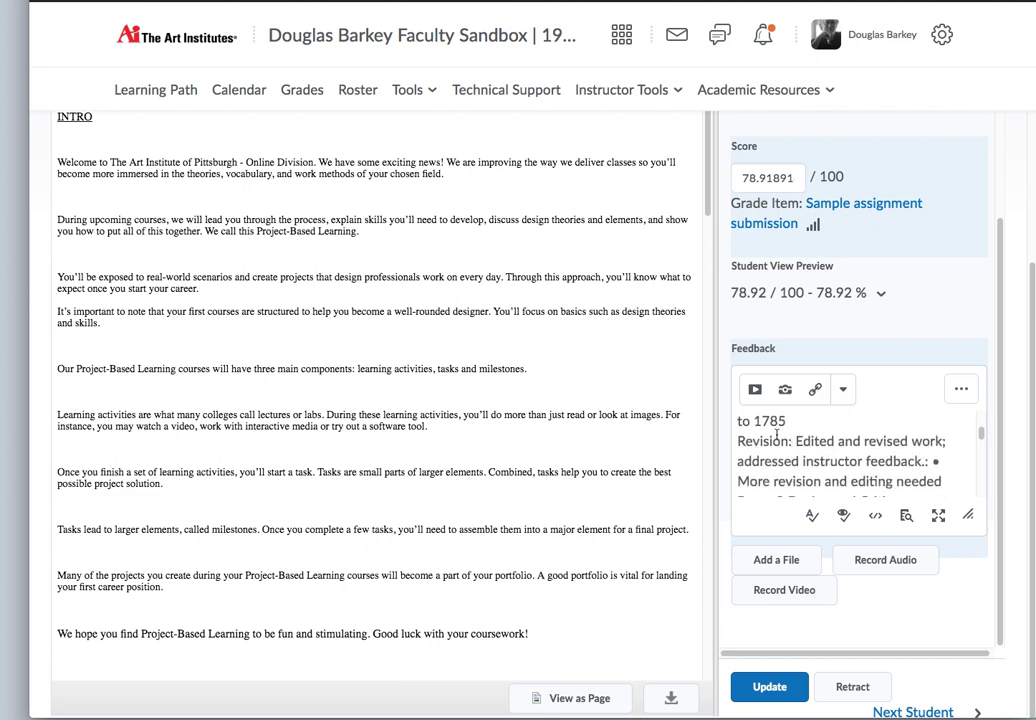
{"action": "scroll", "coordinate": [810, 455], "scroll_direction": "up", "scroll_amount": 2}
{"action": "scroll", "coordinate": [812, 458], "scroll_direction": "down", "scroll_amount": 2}
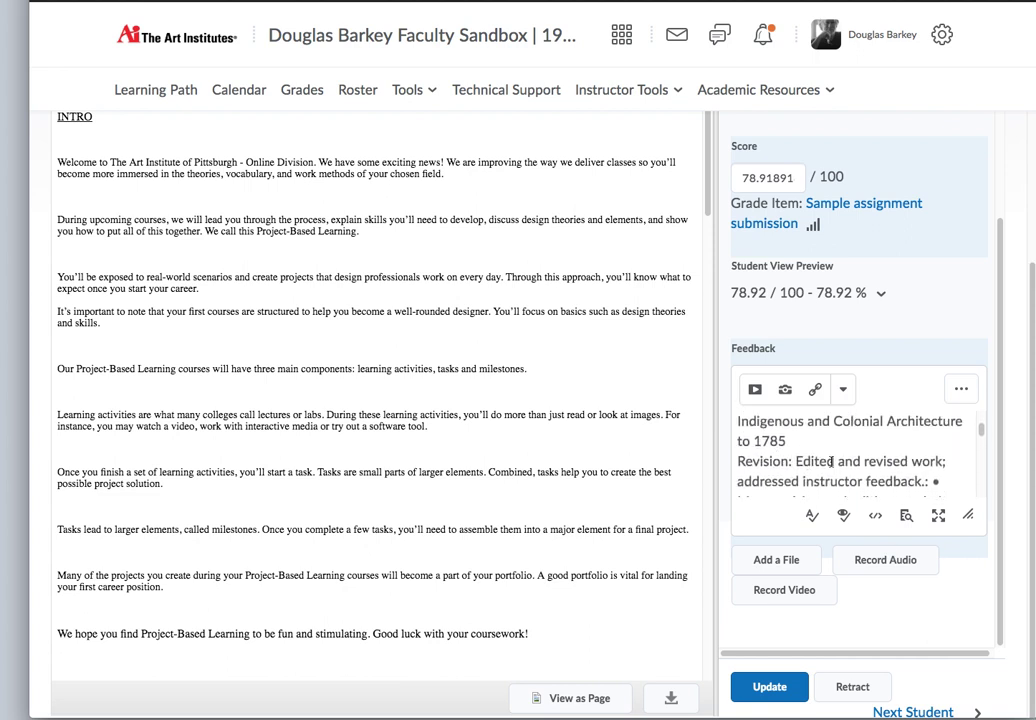
{"action": "scroll", "coordinate": [860, 464], "scroll_direction": "down", "scroll_amount": 1}
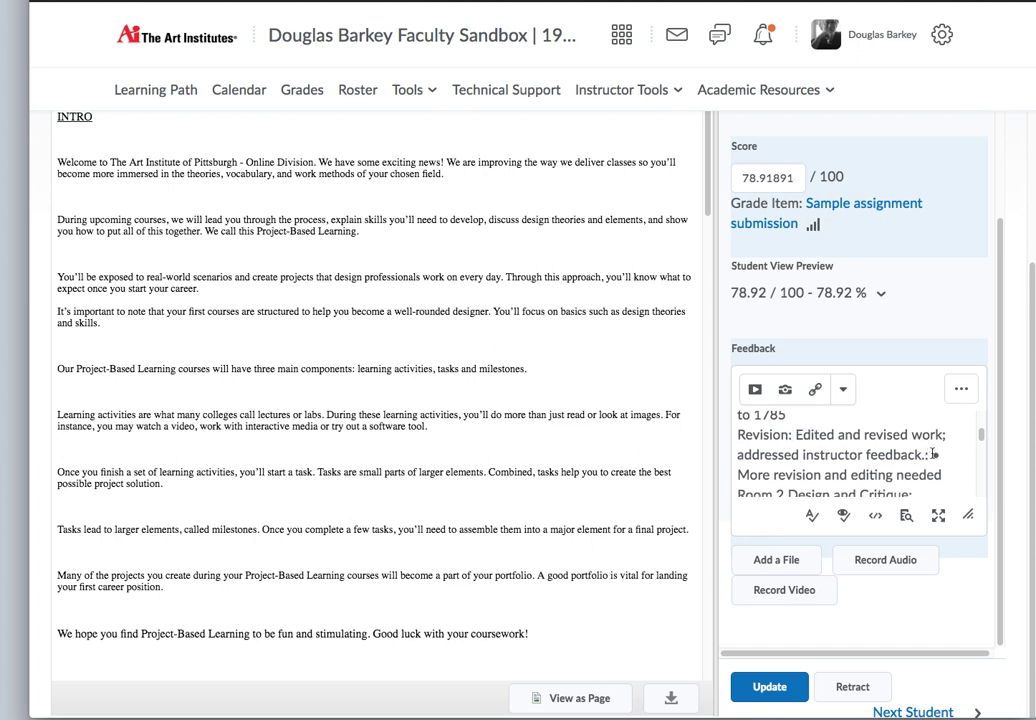
{"action": "scroll", "coordinate": [900, 465], "scroll_direction": "down", "scroll_amount": 8}
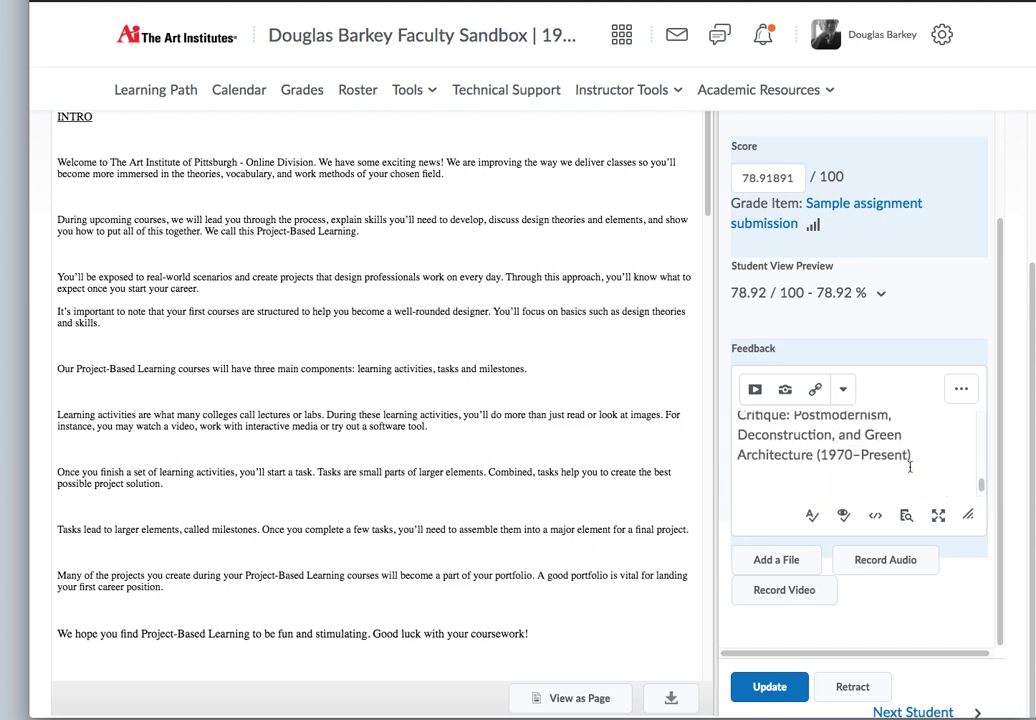
{"action": "scroll", "coordinate": [910, 467], "scroll_direction": "up", "scroll_amount": 12}
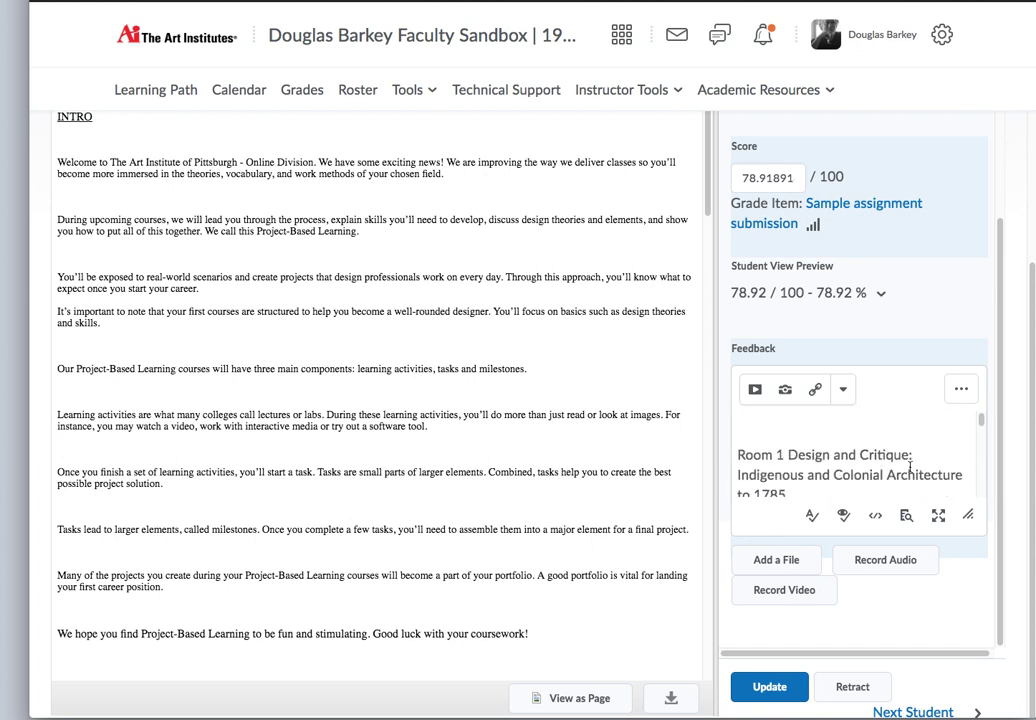
Record a webcam video note of about 9 seconds for the submission's general feedback
{"action": "left_click", "coordinate": [755, 389]}
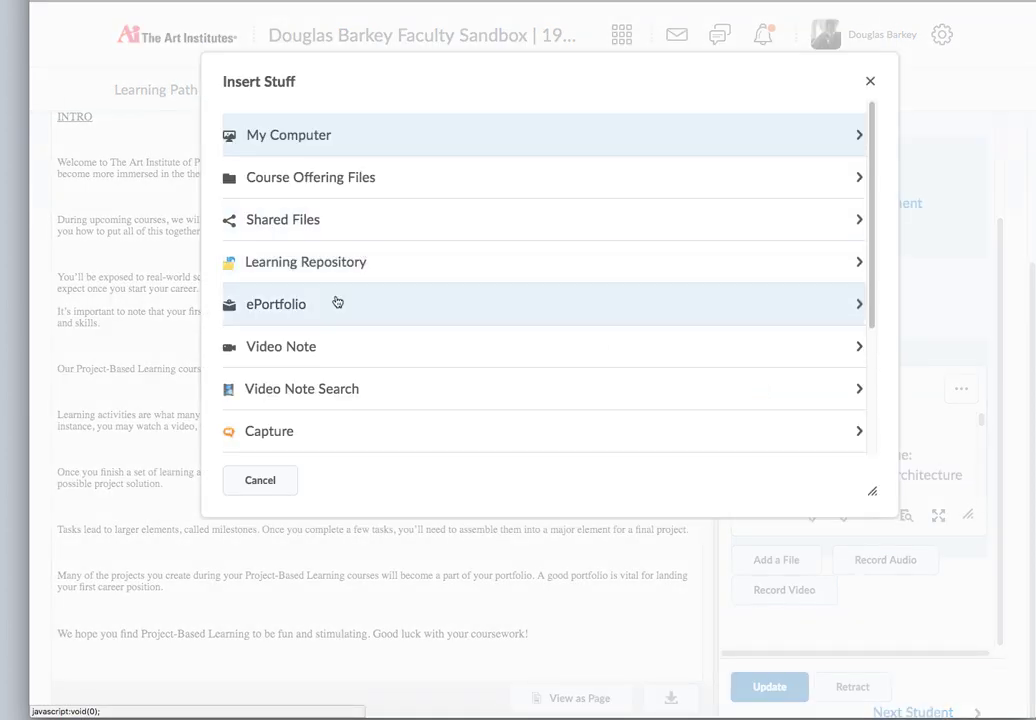
{"action": "left_click", "coordinate": [288, 336]}
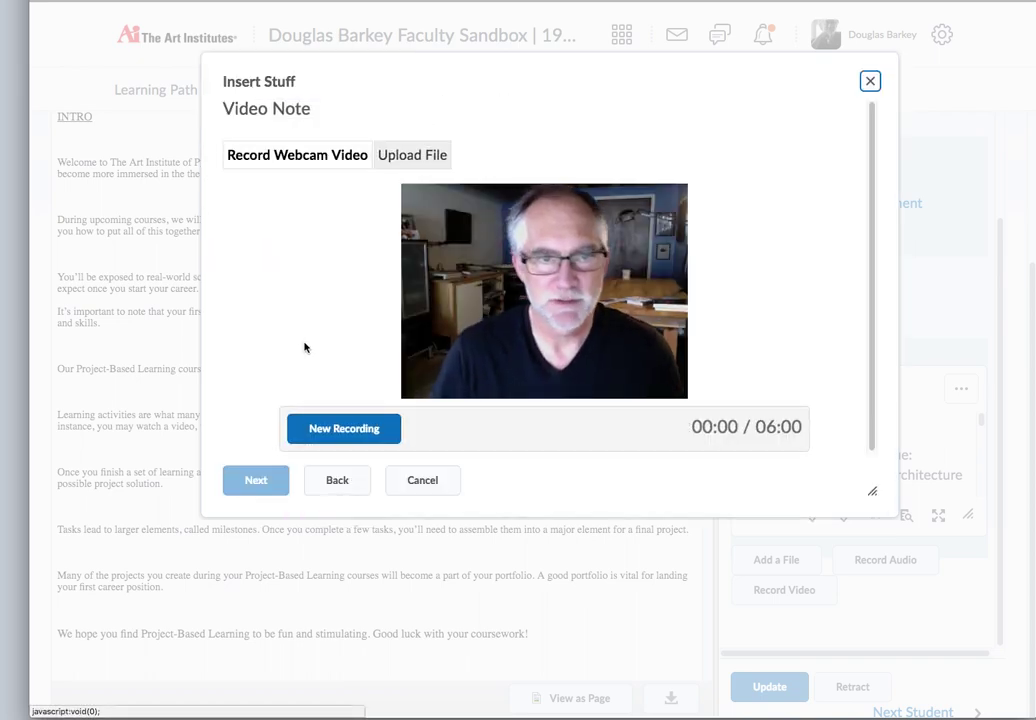
{"action": "left_click", "coordinate": [344, 428]}
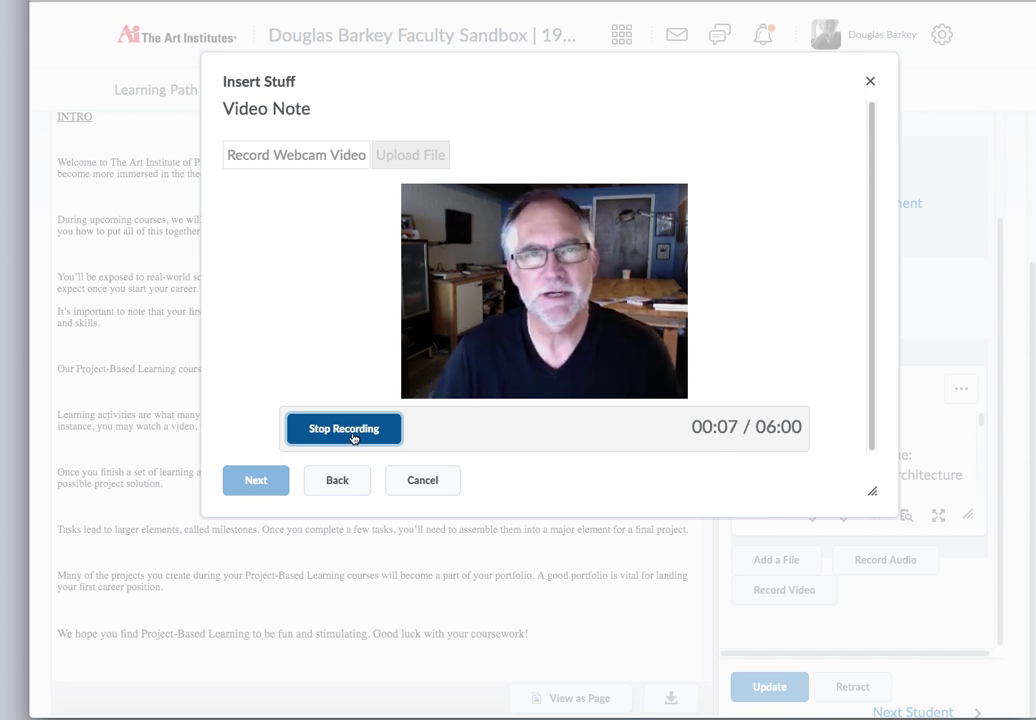
{"action": "left_click", "coordinate": [343, 429]}
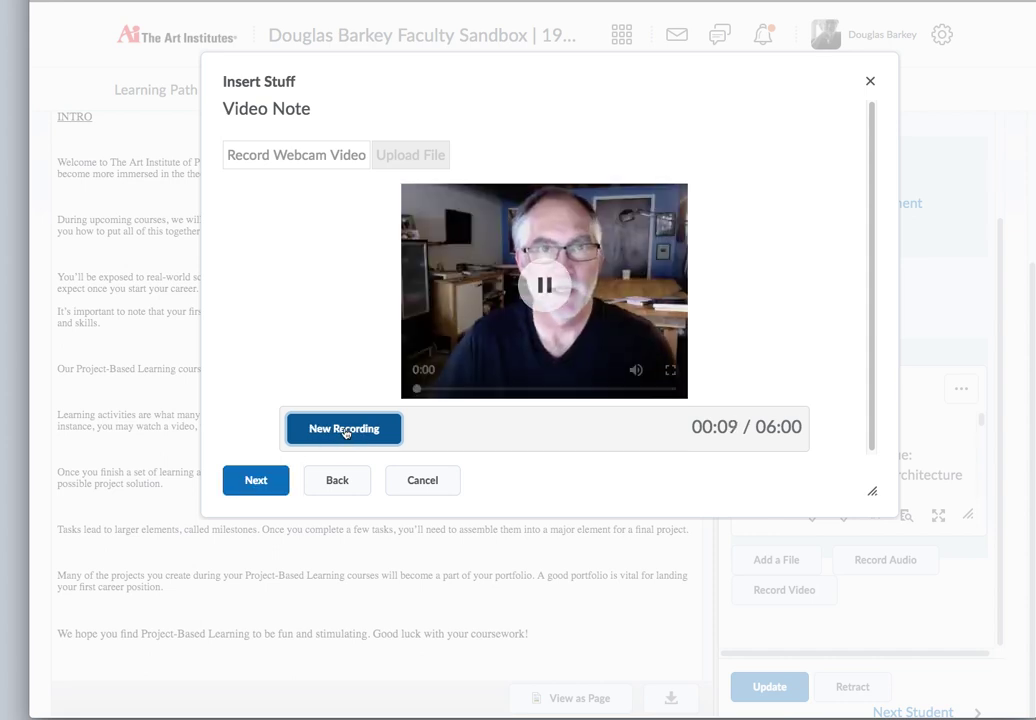
Title the recorded video note "Assignment 1 - Sample" and insert it into the general feedback
{"action": "left_click", "coordinate": [256, 480]}
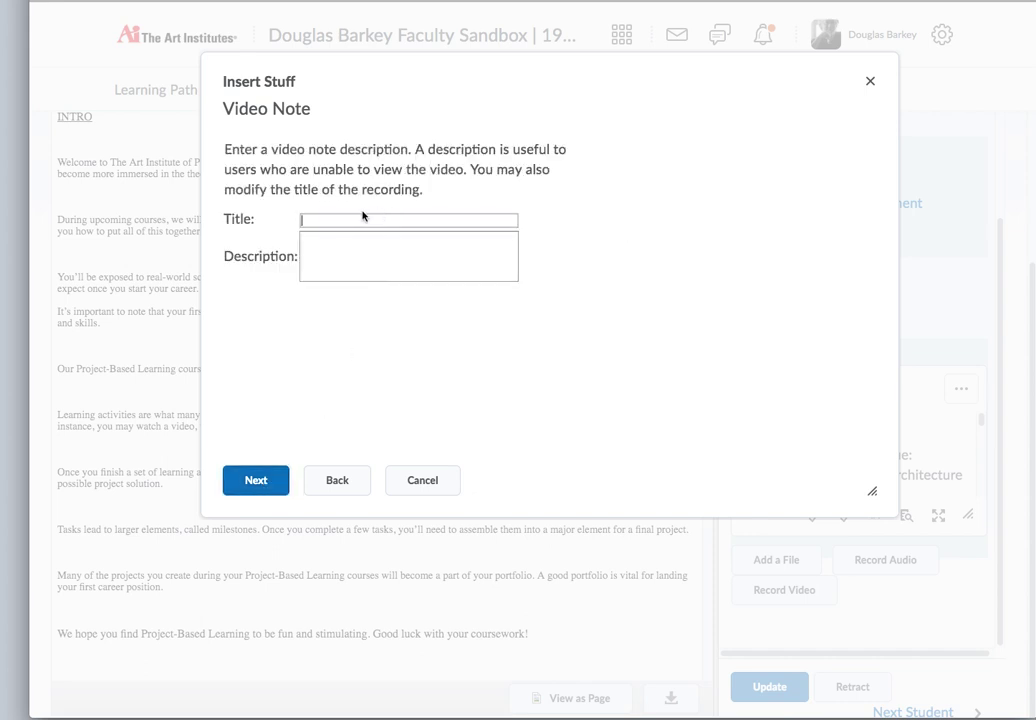
{"action": "left_click", "coordinate": [357, 221]}
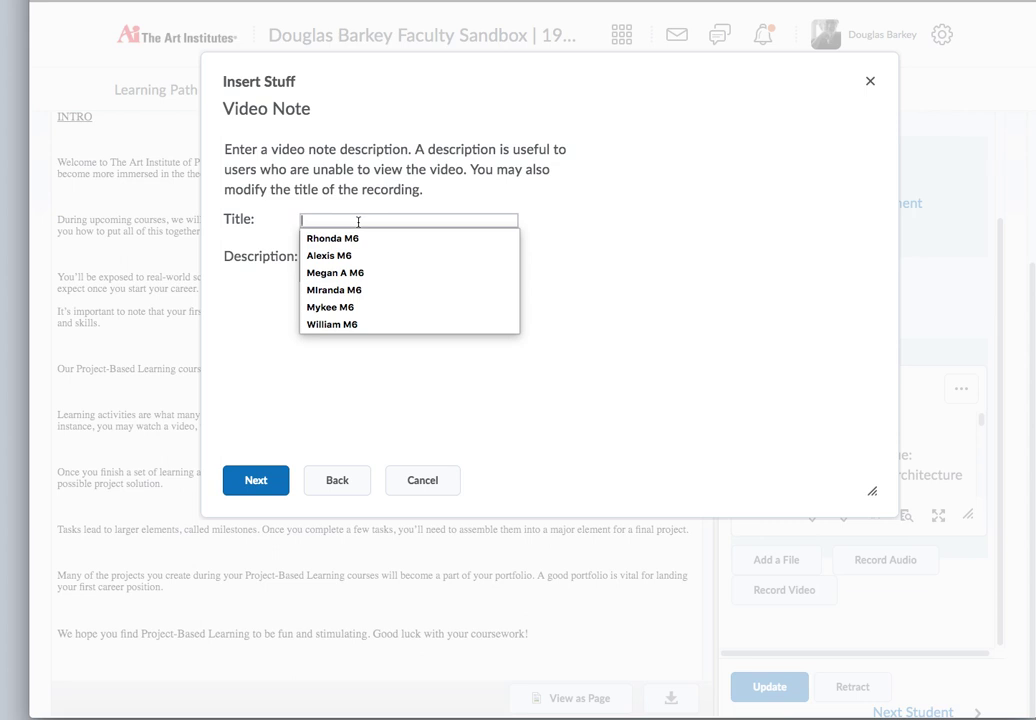
{"action": "type", "text": "Assignment 1 - Sample"}
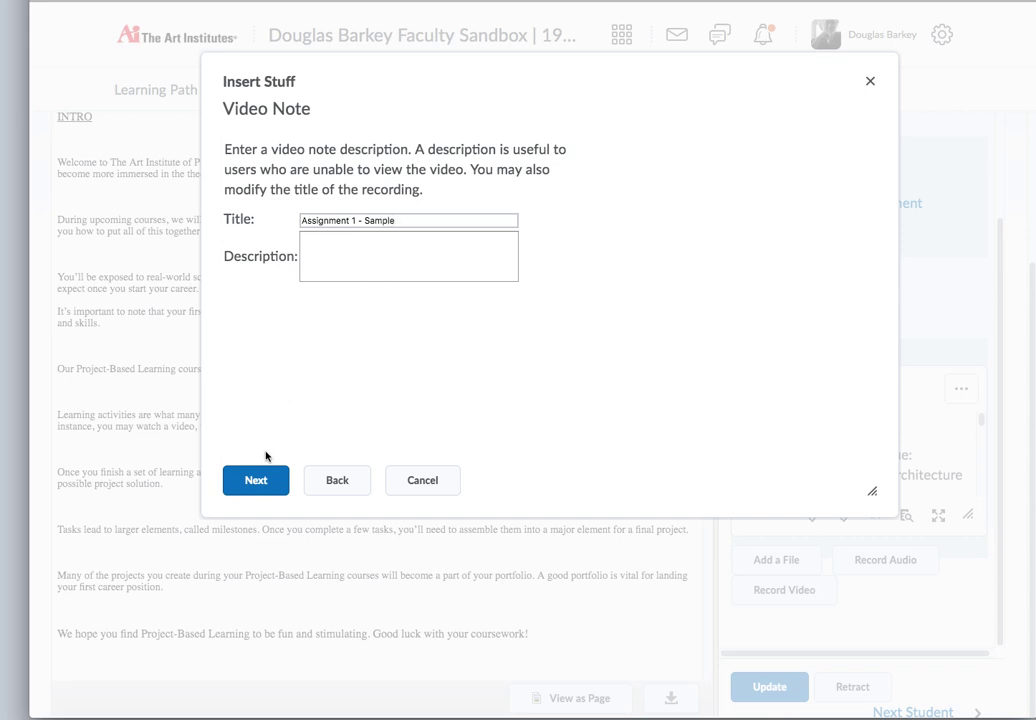
{"action": "left_click", "coordinate": [255, 487]}
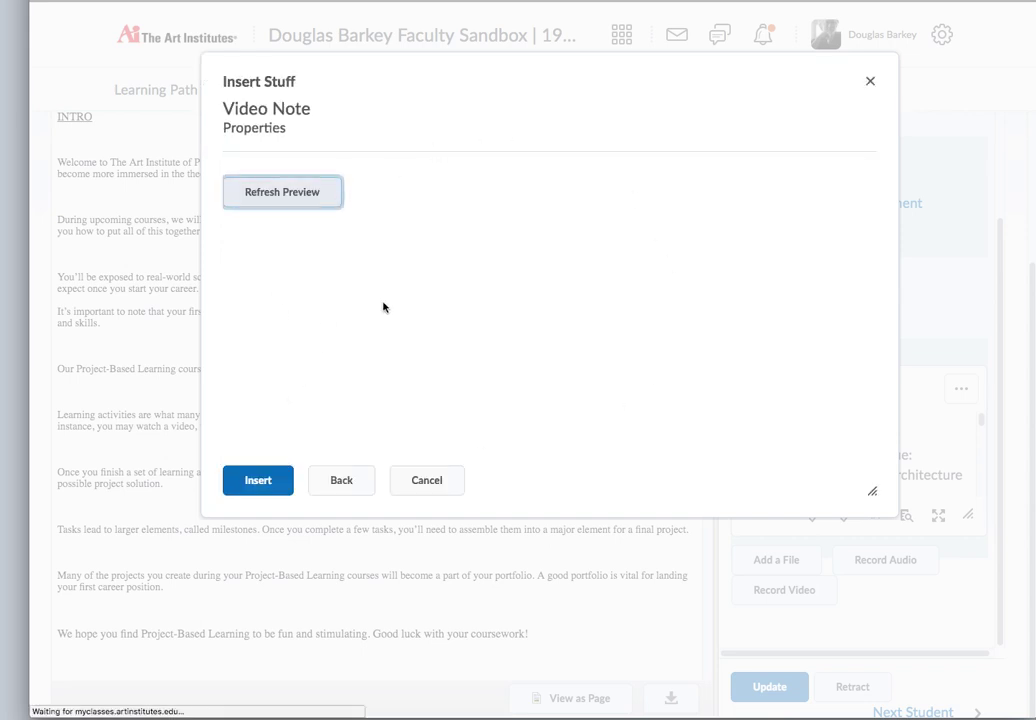
{"action": "left_click", "coordinate": [256, 481]}
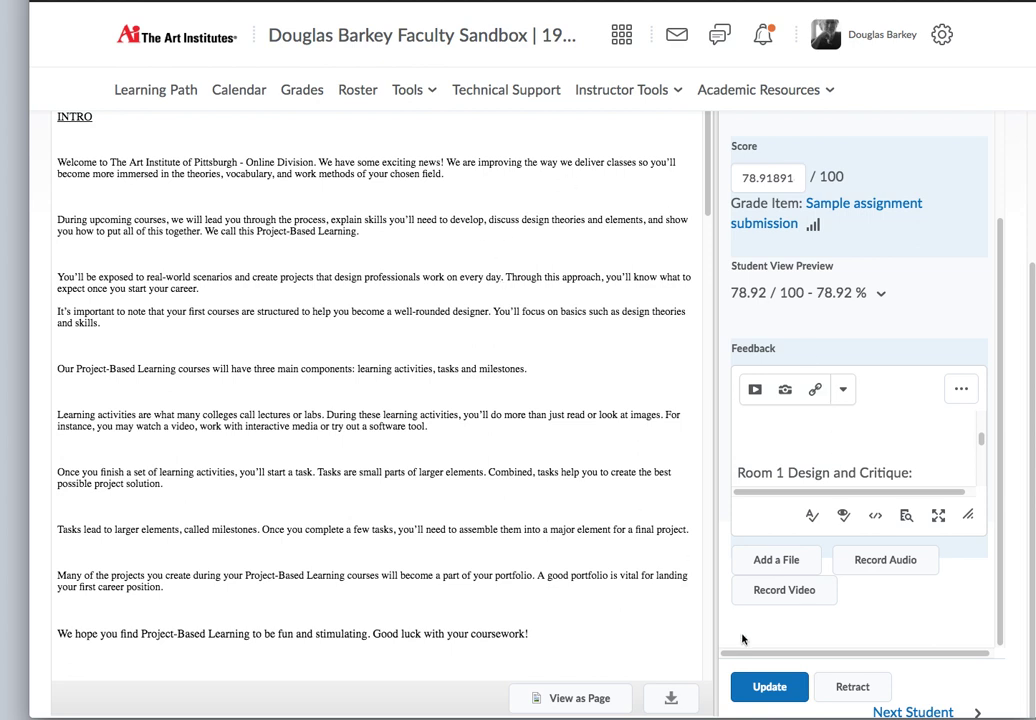
Update the submission's evaluation and review the saved score and feedback
{"action": "left_click", "coordinate": [771, 690]}
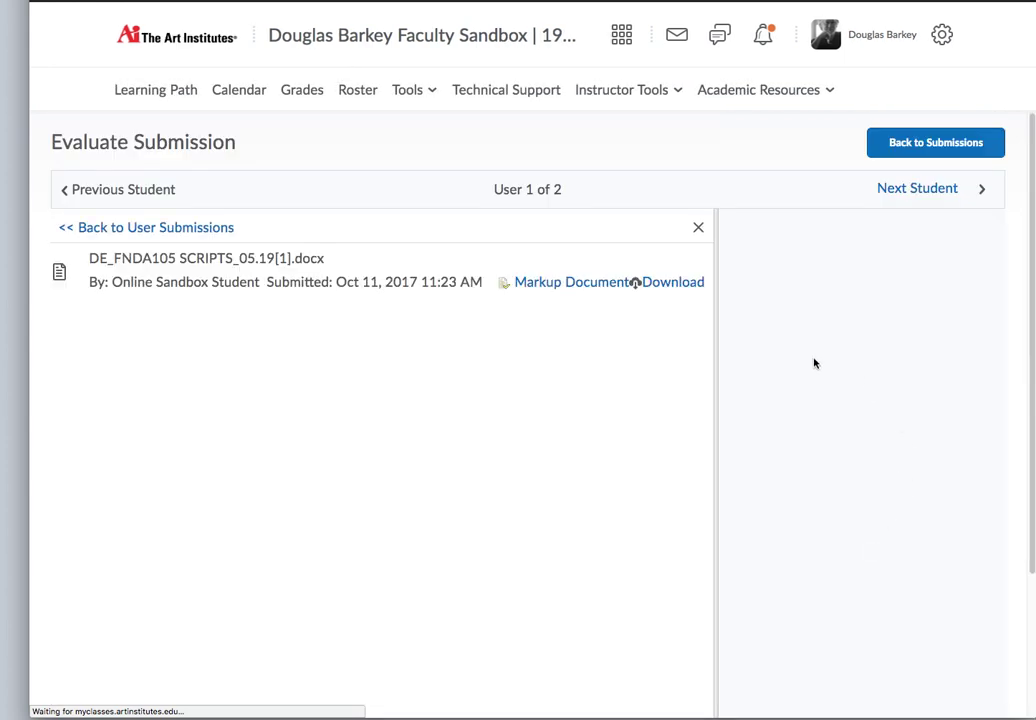
{"action": "scroll", "coordinate": [883, 598], "scroll_direction": "down", "scroll_amount": 5}
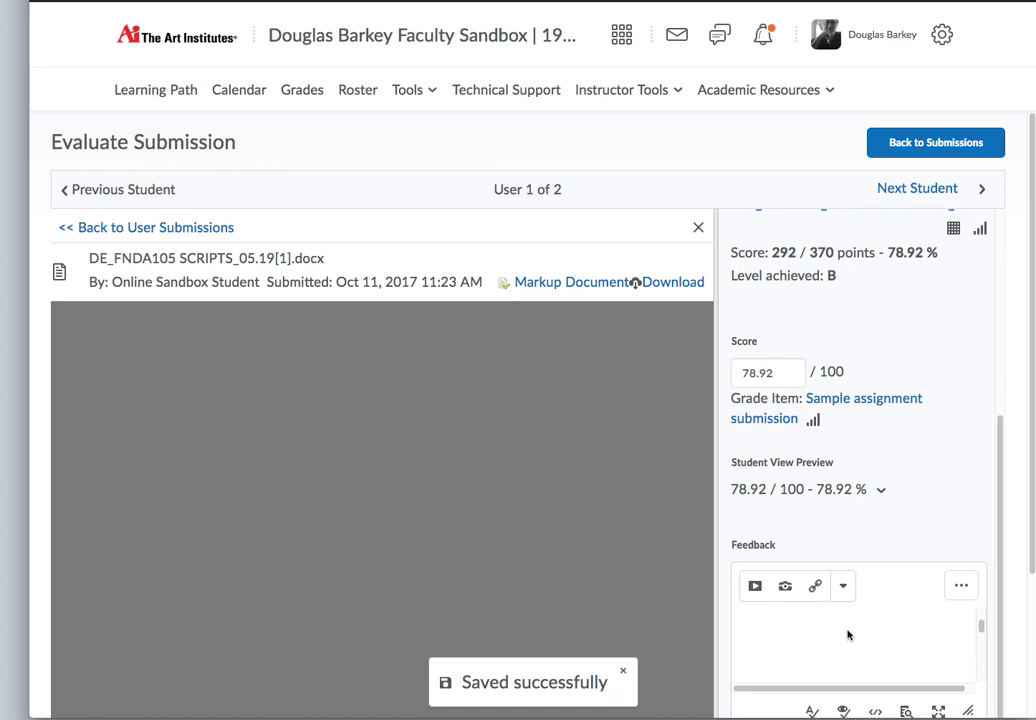
{"action": "scroll", "coordinate": [887, 512], "scroll_direction": "down", "scroll_amount": 1}
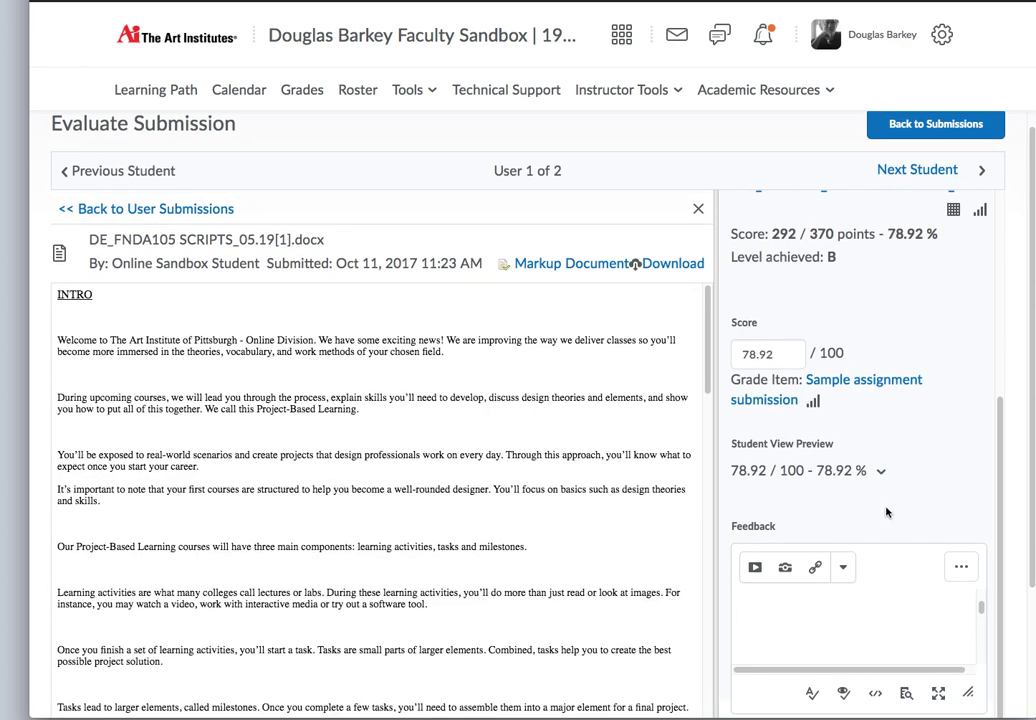
{"action": "scroll", "coordinate": [886, 512], "scroll_direction": "down", "scroll_amount": 3}
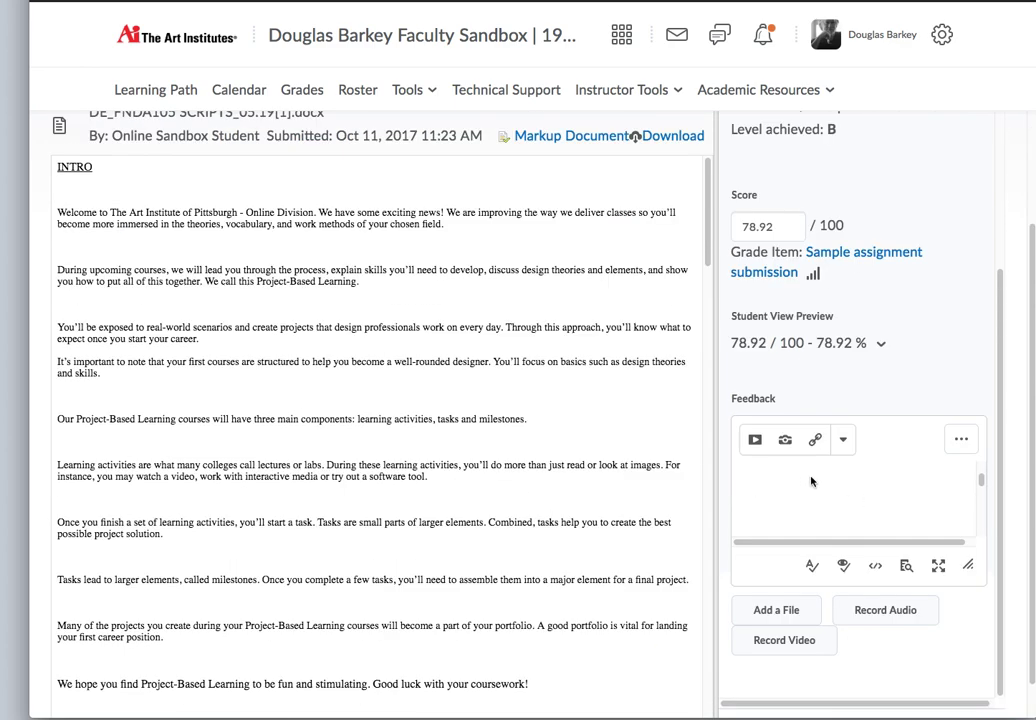
{"action": "scroll", "coordinate": [478, 483], "scroll_direction": "up", "scroll_amount": 3}
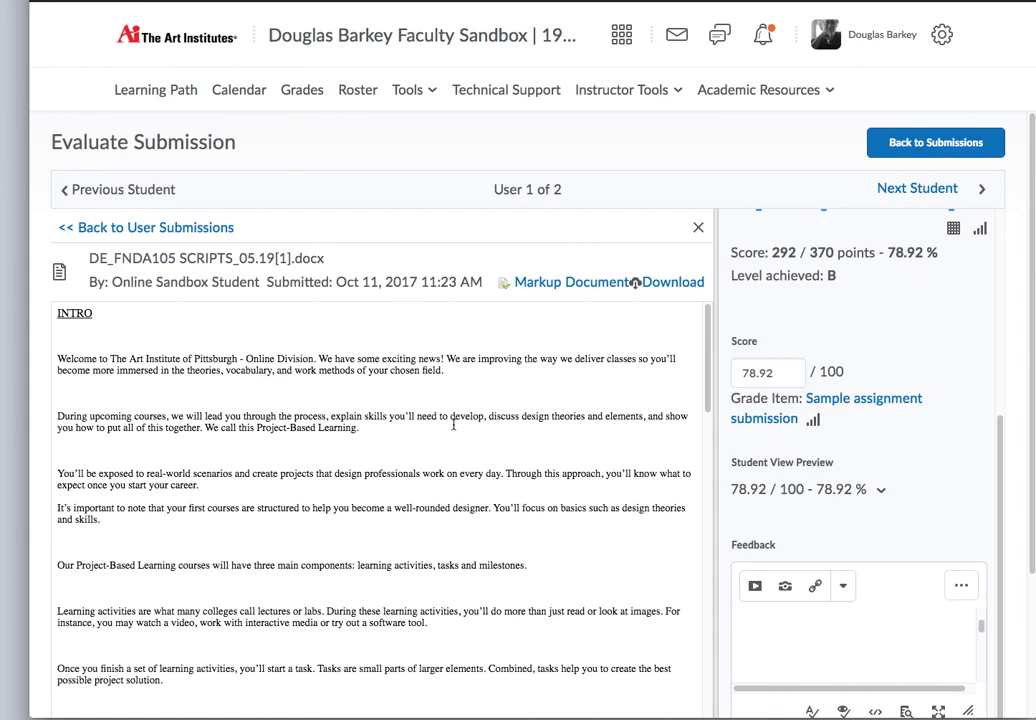
Open the gradebook's Grade All page for W1 Assignment 3 Discussion and go to its user list
{"action": "left_click", "coordinate": [302, 90]}
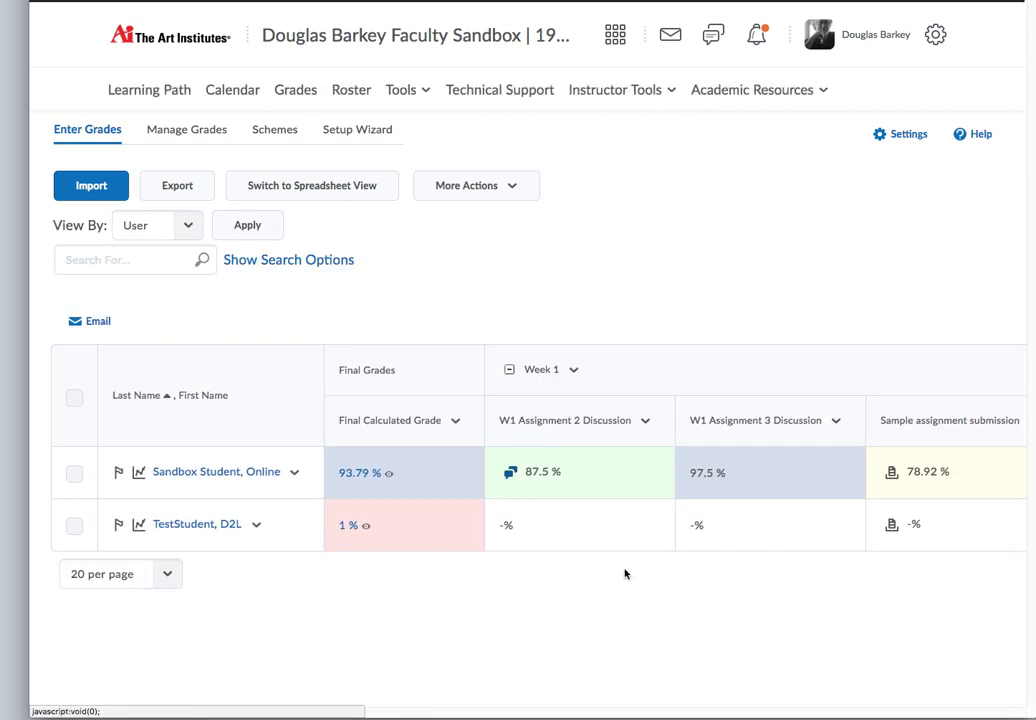
{"action": "left_click", "coordinate": [836, 421]}
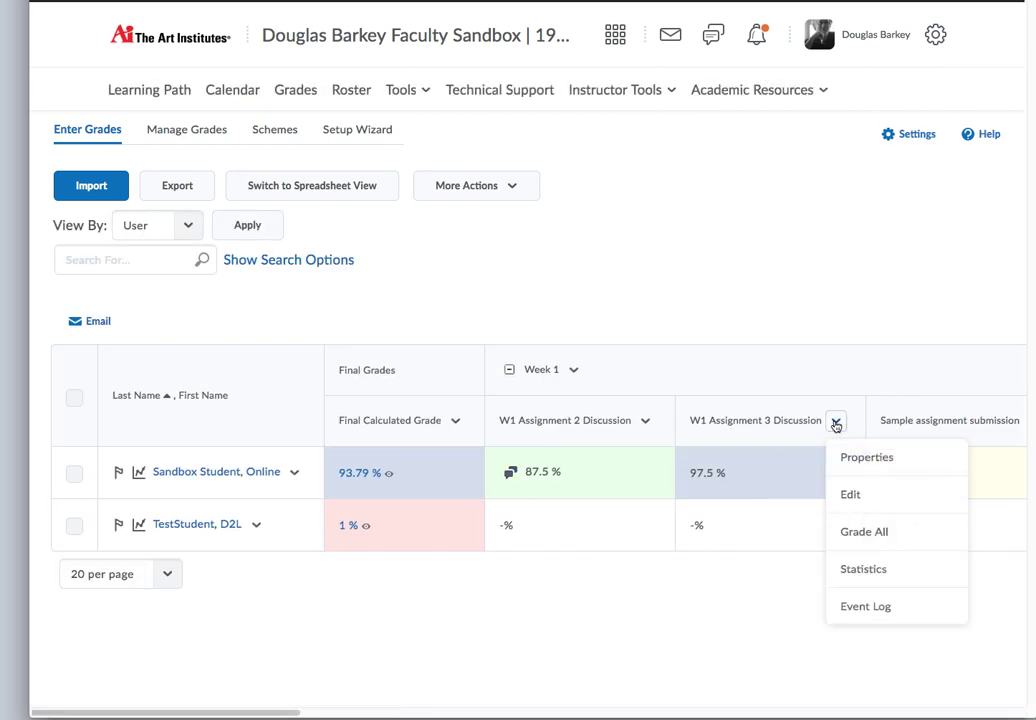
{"action": "left_click", "coordinate": [874, 538]}
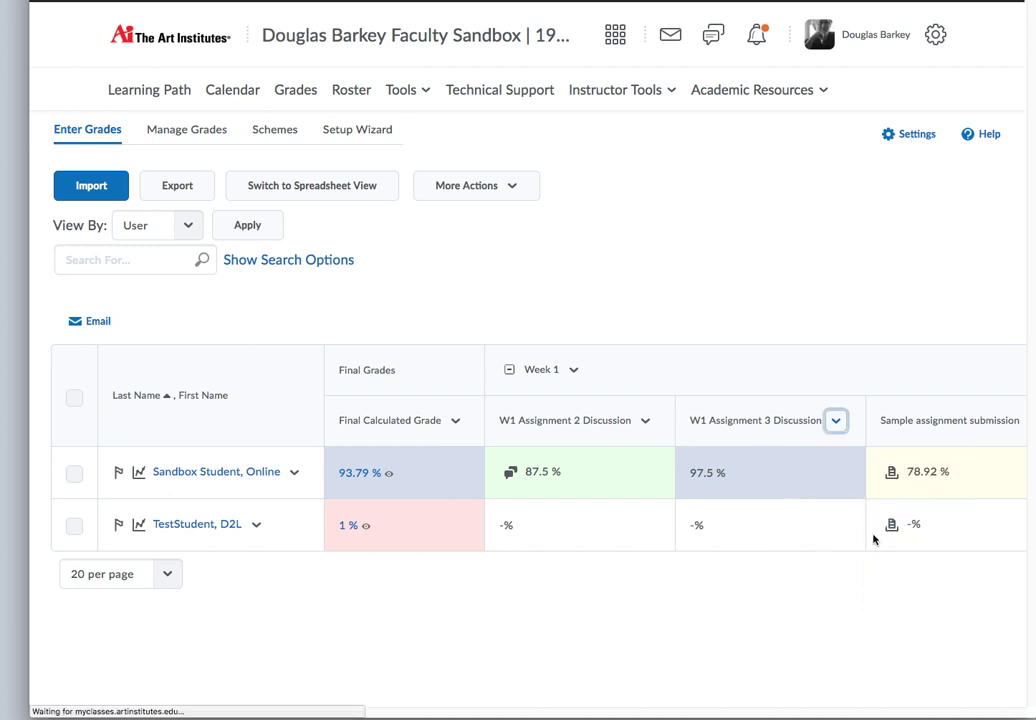
{"action": "scroll", "coordinate": [820, 491], "scroll_direction": "down", "scroll_amount": 2}
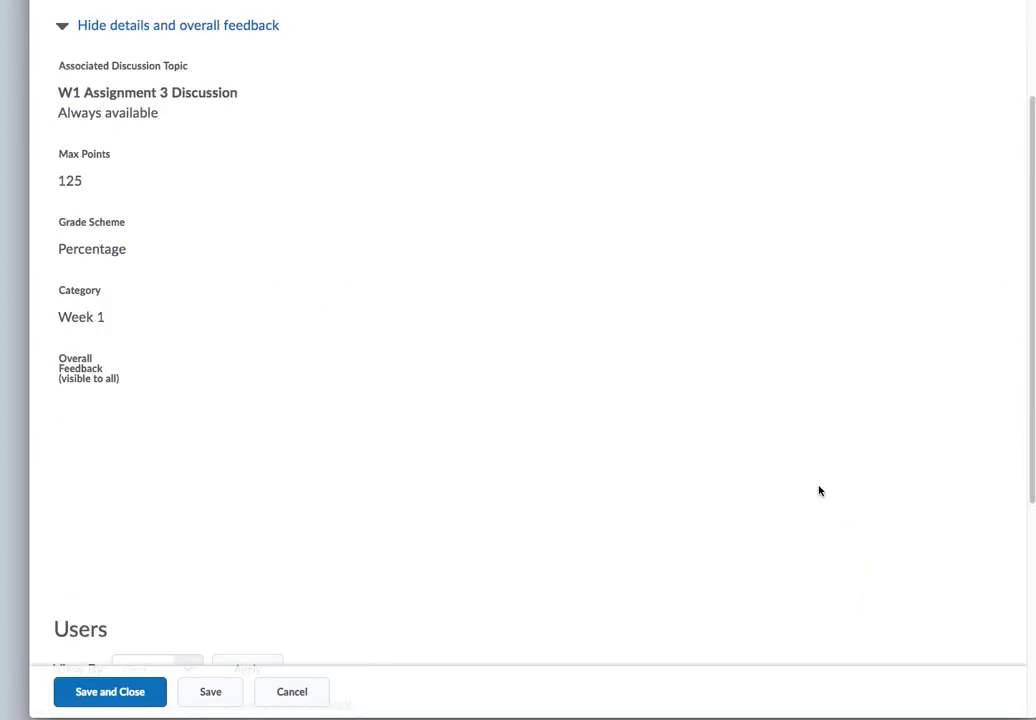
{"action": "scroll", "coordinate": [820, 491], "scroll_direction": "down", "scroll_amount": 4}
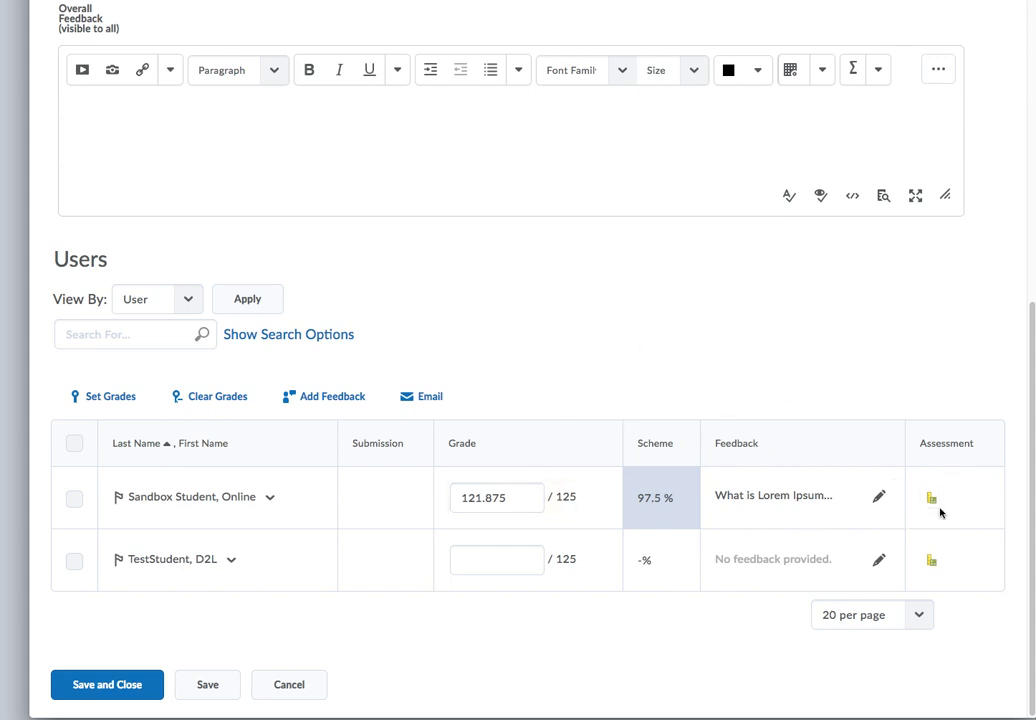
Rate Participation as Exemplary, 30 points, in the sandbox student's discussion rubric, then save and record the assessment
{"action": "left_click", "coordinate": [932, 500]}
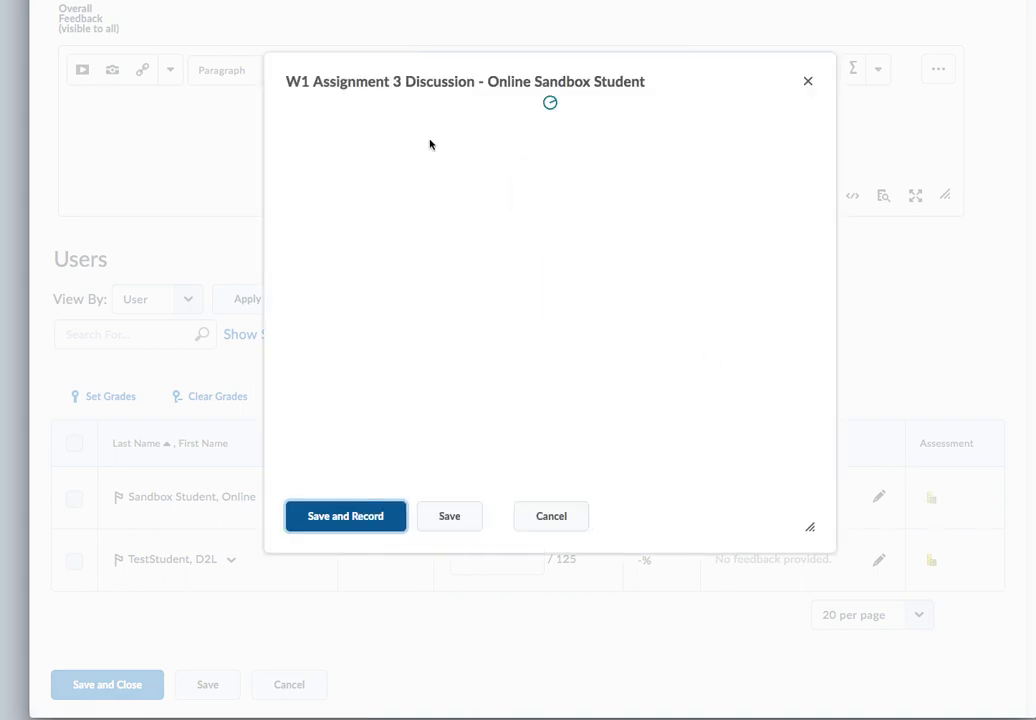
{"action": "scroll", "coordinate": [531, 438], "scroll_direction": "down", "scroll_amount": 3}
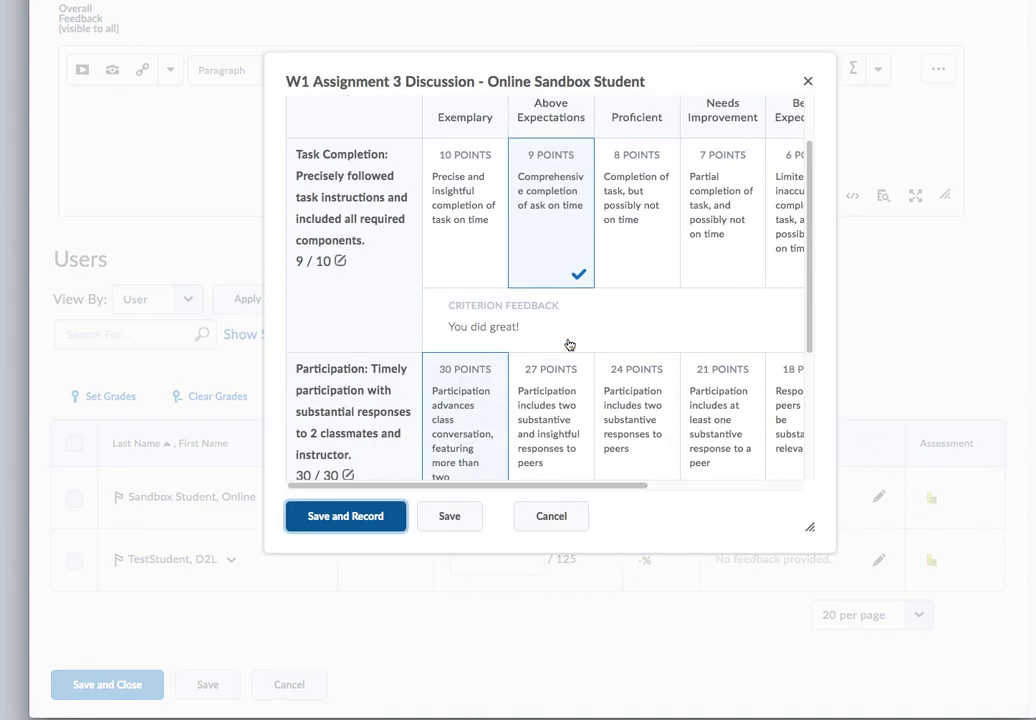
{"action": "left_click", "coordinate": [466, 380]}
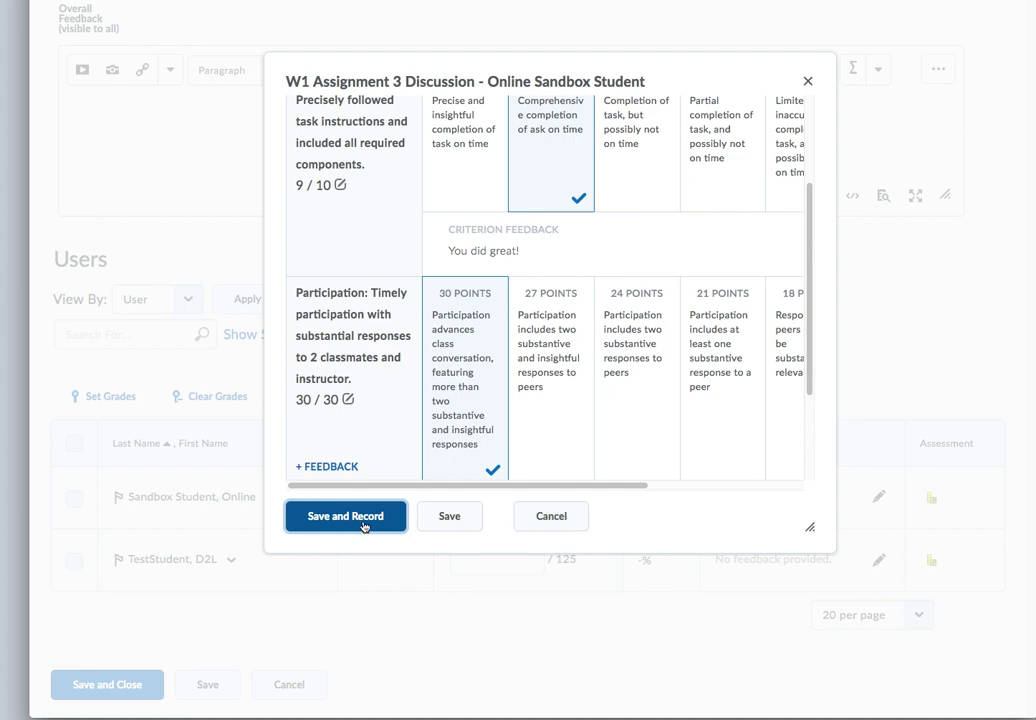
{"action": "left_click", "coordinate": [363, 520]}
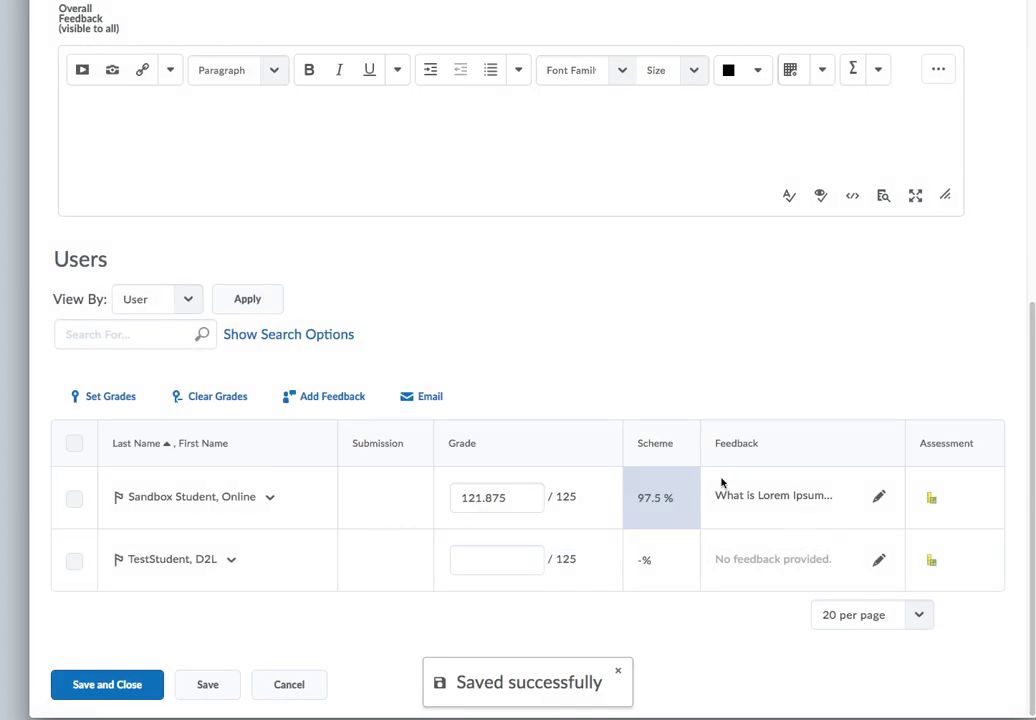
Replace the sandbox student's existing grade feedback with "Great work, but this work was late!"
{"action": "left_click", "coordinate": [878, 497]}
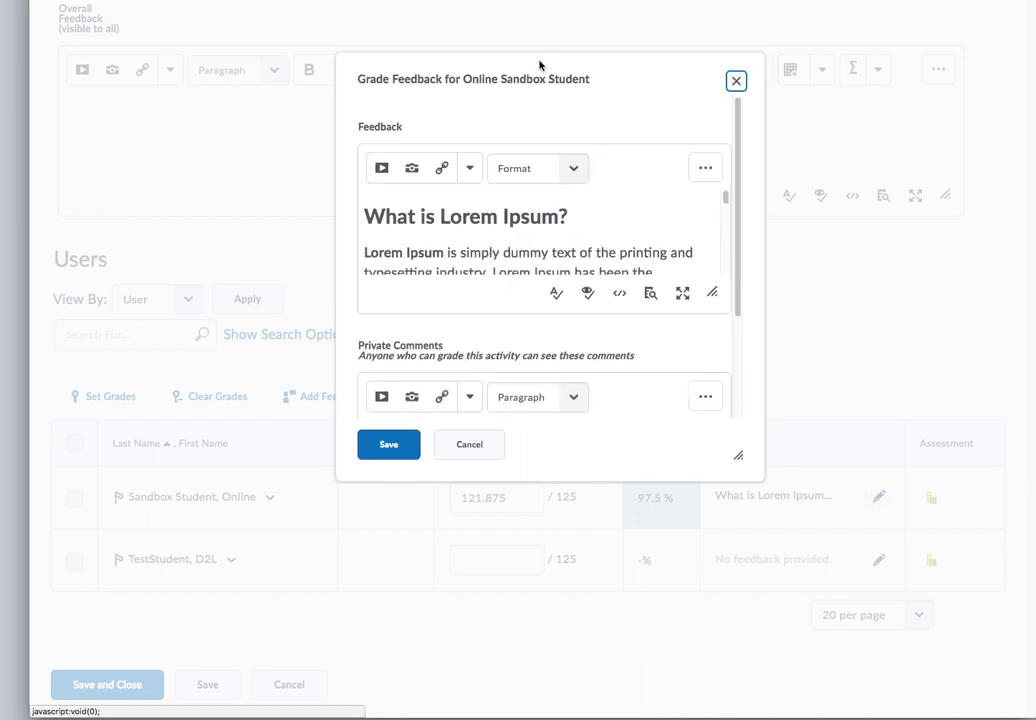
{"action": "left_click", "coordinate": [523, 251]}
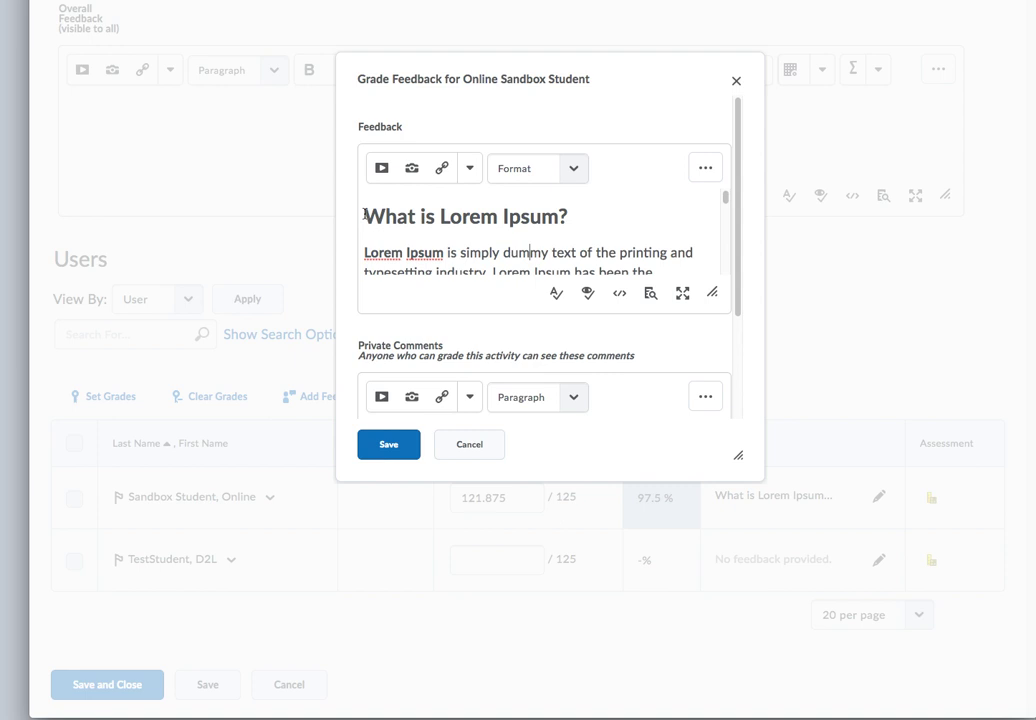
{"action": "left_click_drag", "start_coordinate": [363, 214], "coordinate": [715, 314]}
{"action": "key", "text": "BackSpace"}
{"action": "type", "text": "Great work, "}
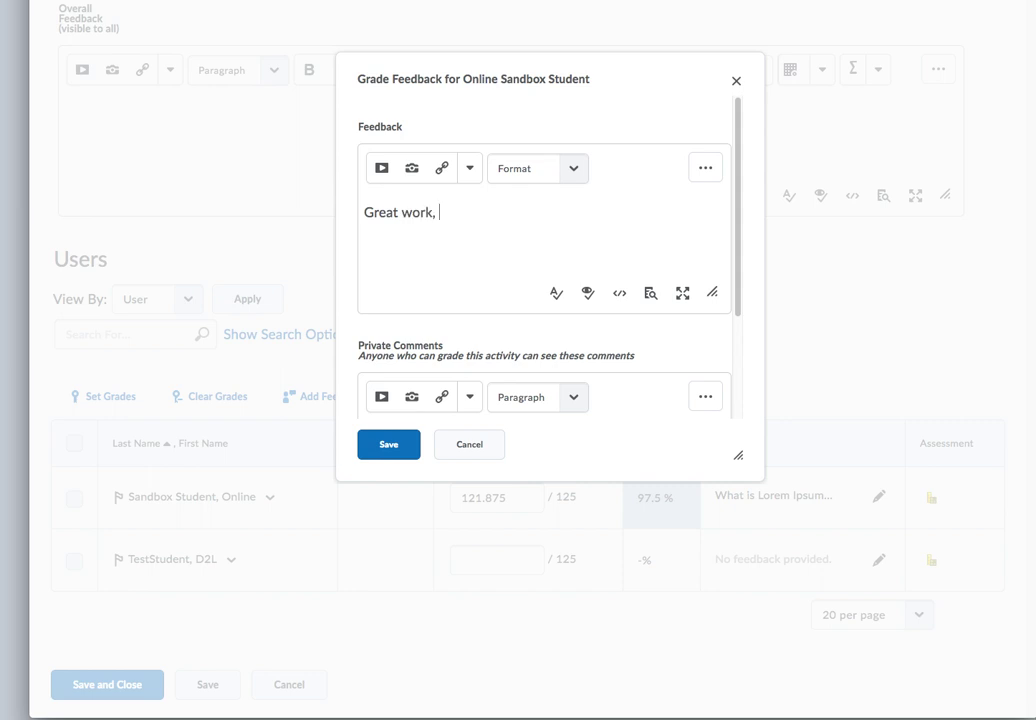
{"action": "type", "text": "but this work w"}
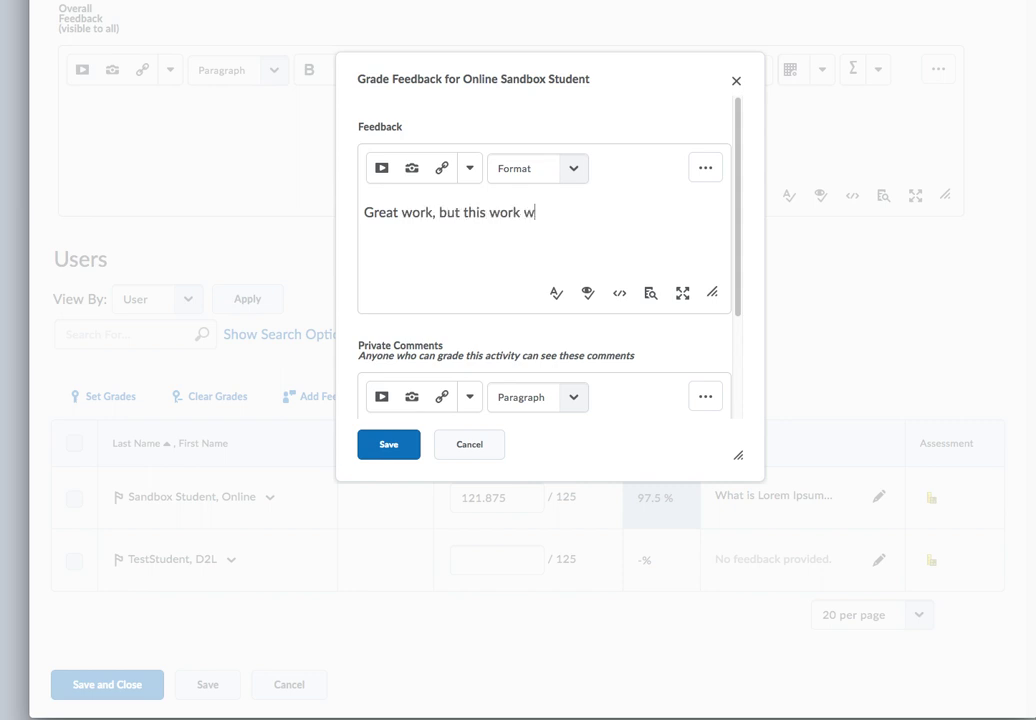
{"action": "type", "text": "as late!"}
Add a blank line above the feedback text and record a webcam video note of about 10 seconds there
{"action": "left_click", "coordinate": [367, 215]}
{"action": "key", "text": "Return"}
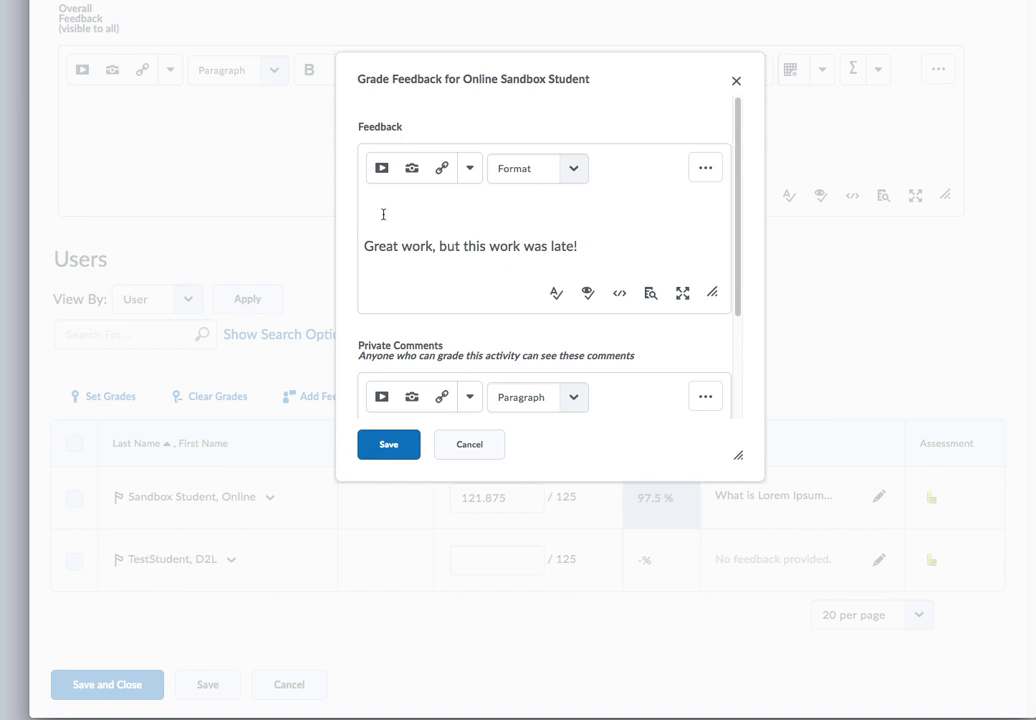
{"action": "left_click", "coordinate": [381, 174]}
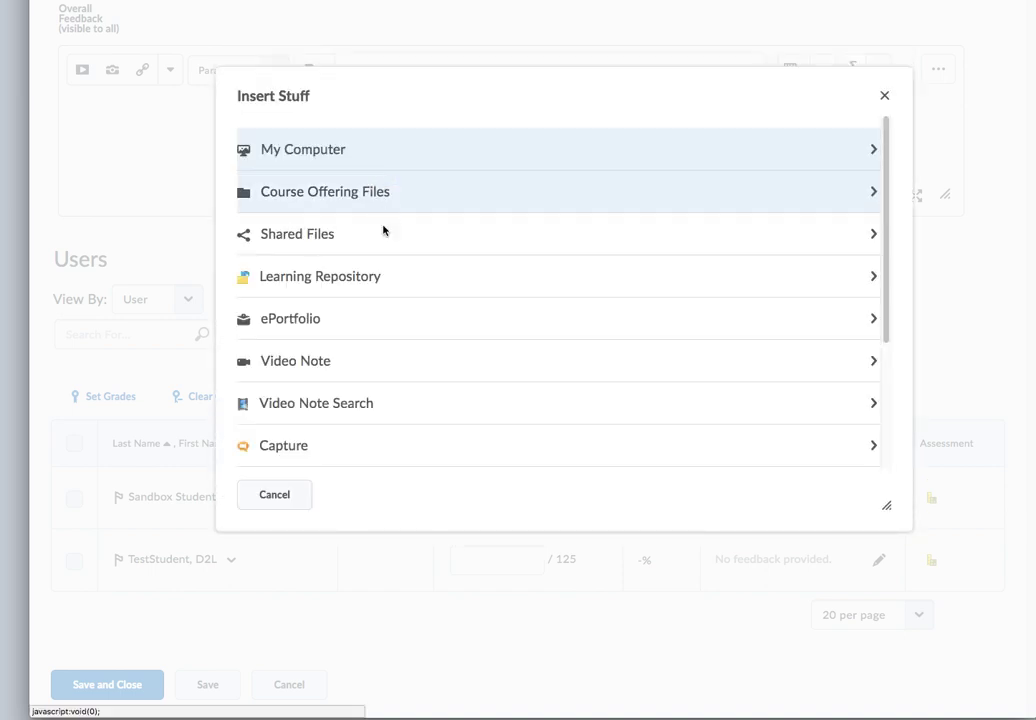
{"action": "left_click", "coordinate": [338, 359]}
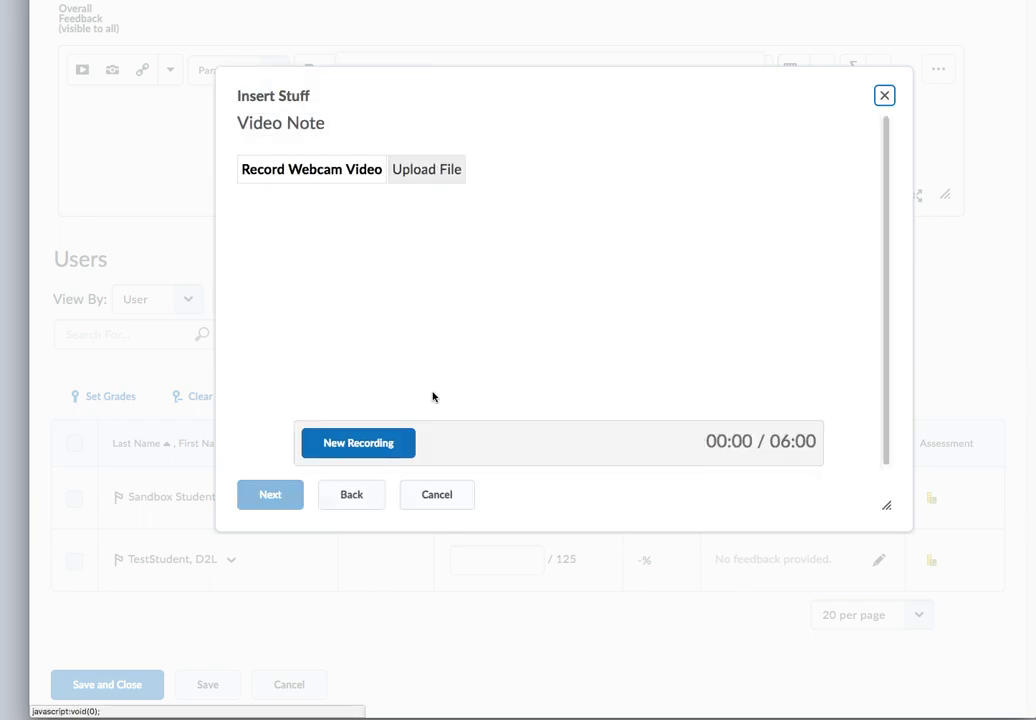
{"action": "left_click", "coordinate": [376, 444]}
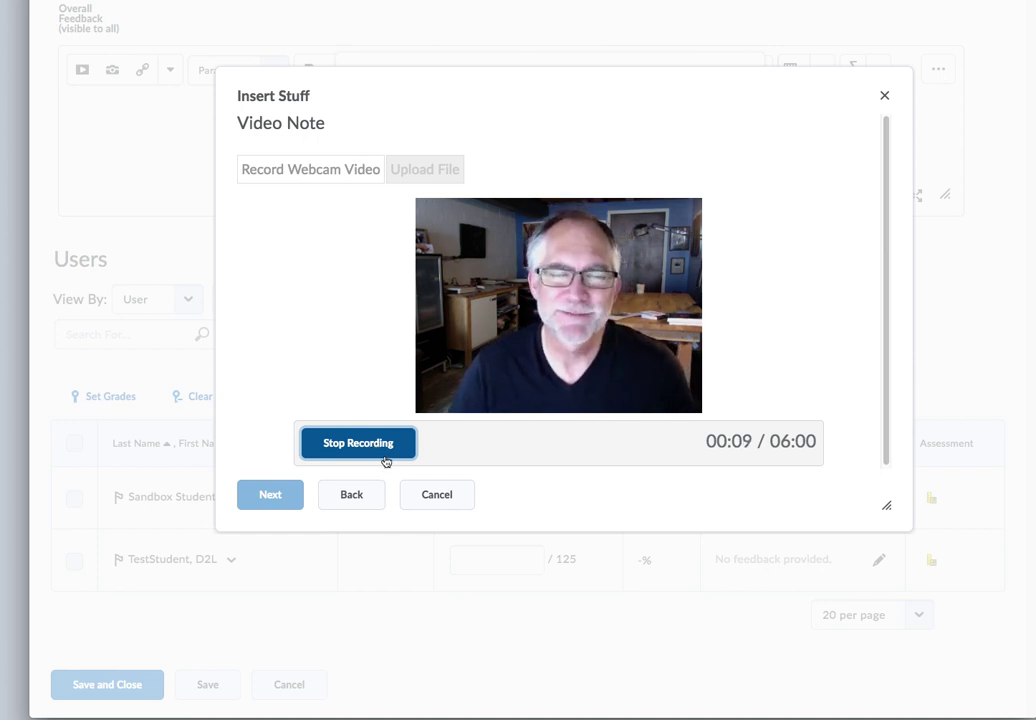
{"action": "left_click", "coordinate": [386, 451]}
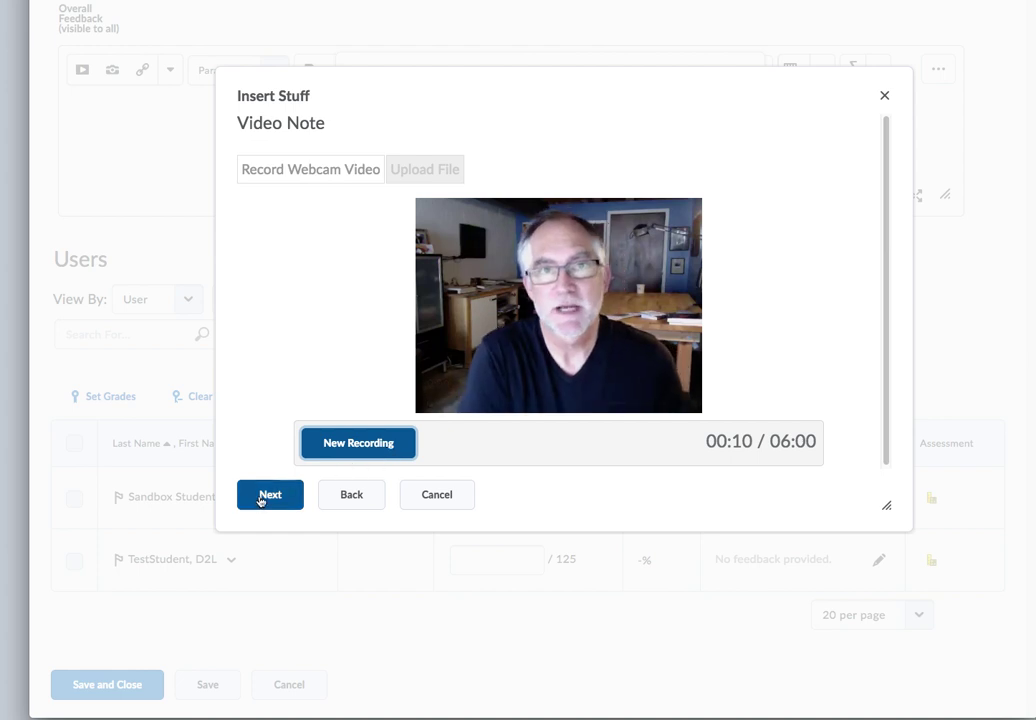
Continue to the video note's title and description details and insert the recording into the grade feedback
{"action": "left_click", "coordinate": [259, 498]}
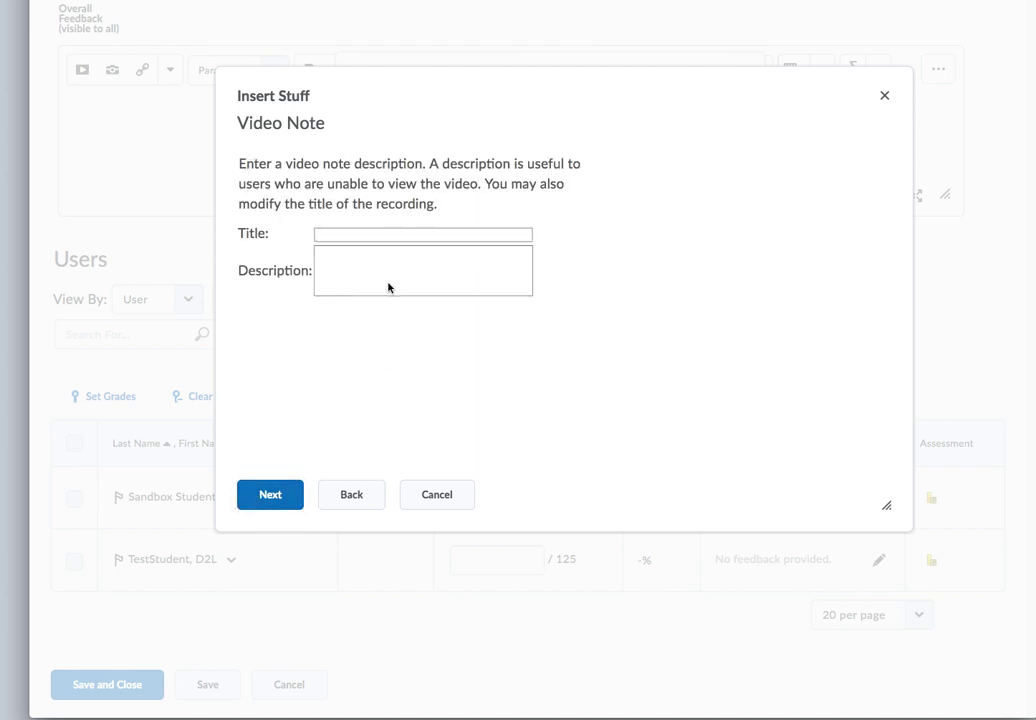
{"action": "left_click", "coordinate": [359, 234]}
{"action": "left_click", "coordinate": [266, 500]}
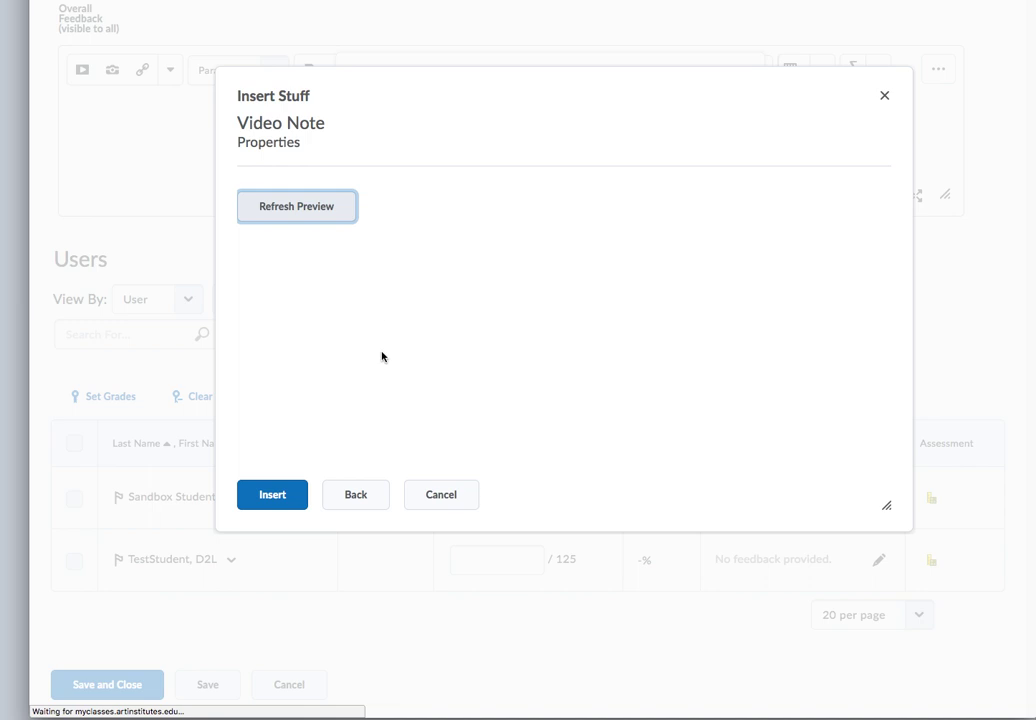
{"action": "left_click", "coordinate": [275, 500]}
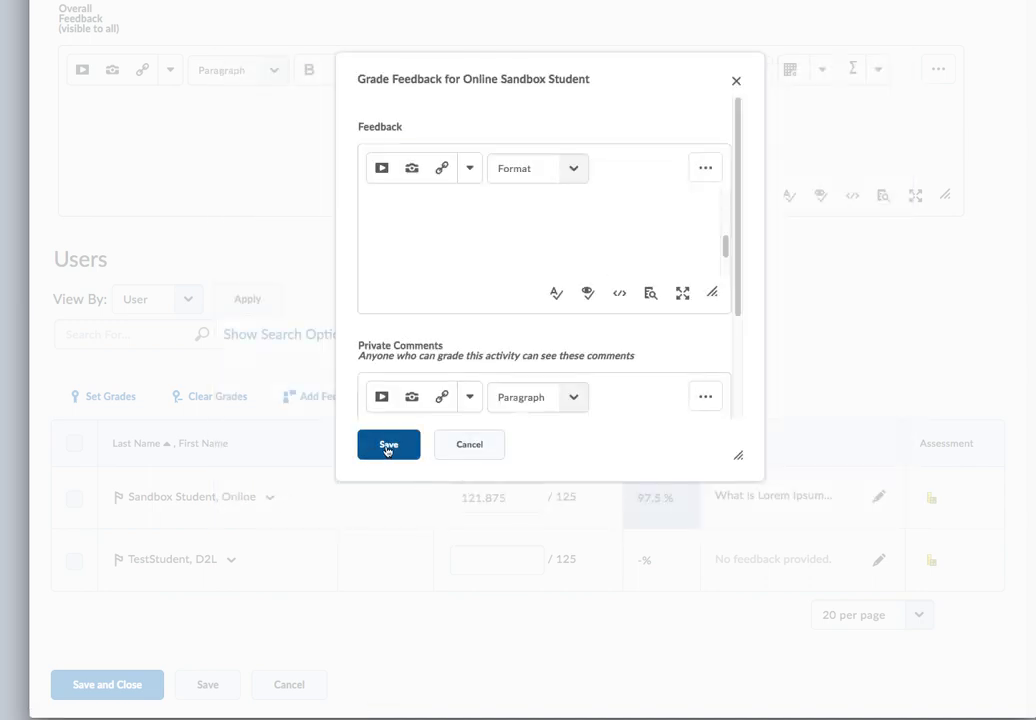
Save the sandbox student's grade feedback, then save and close the W1 Assignment 3 Discussion grades
{"action": "left_click", "coordinate": [388, 450]}
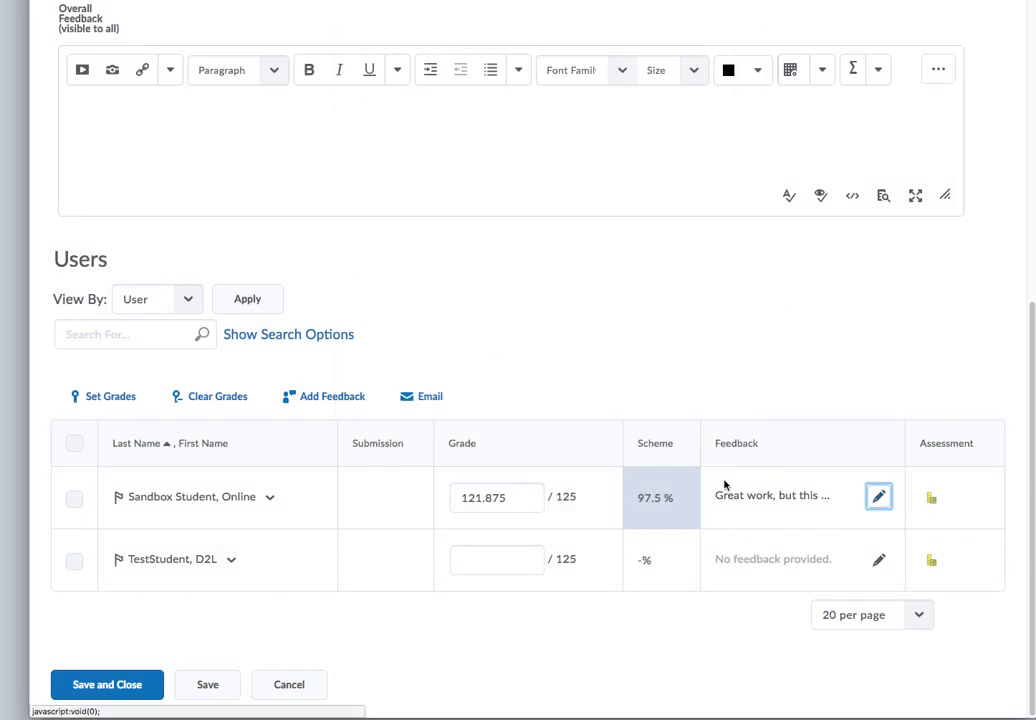
{"action": "left_click", "coordinate": [105, 690]}
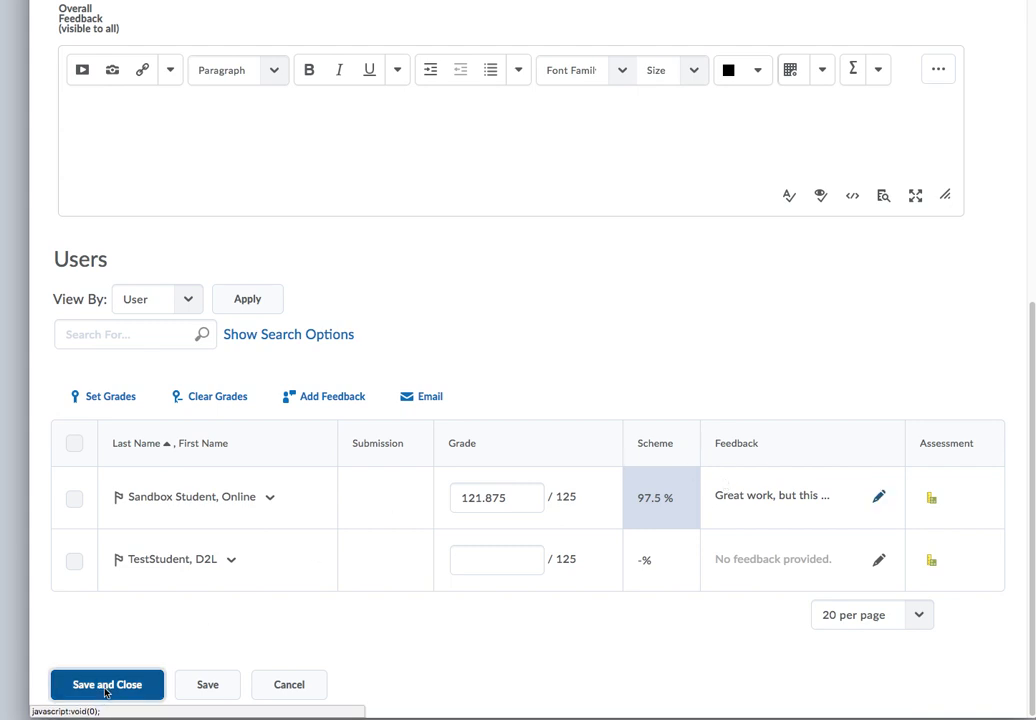
{"action": "left_click", "coordinate": [658, 107]}
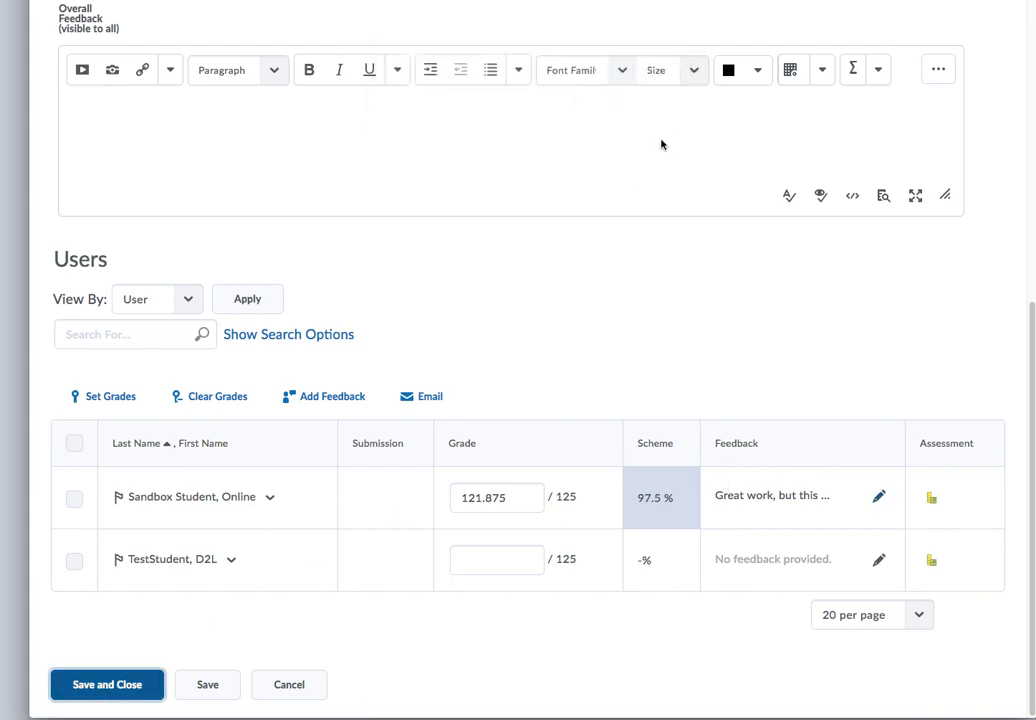